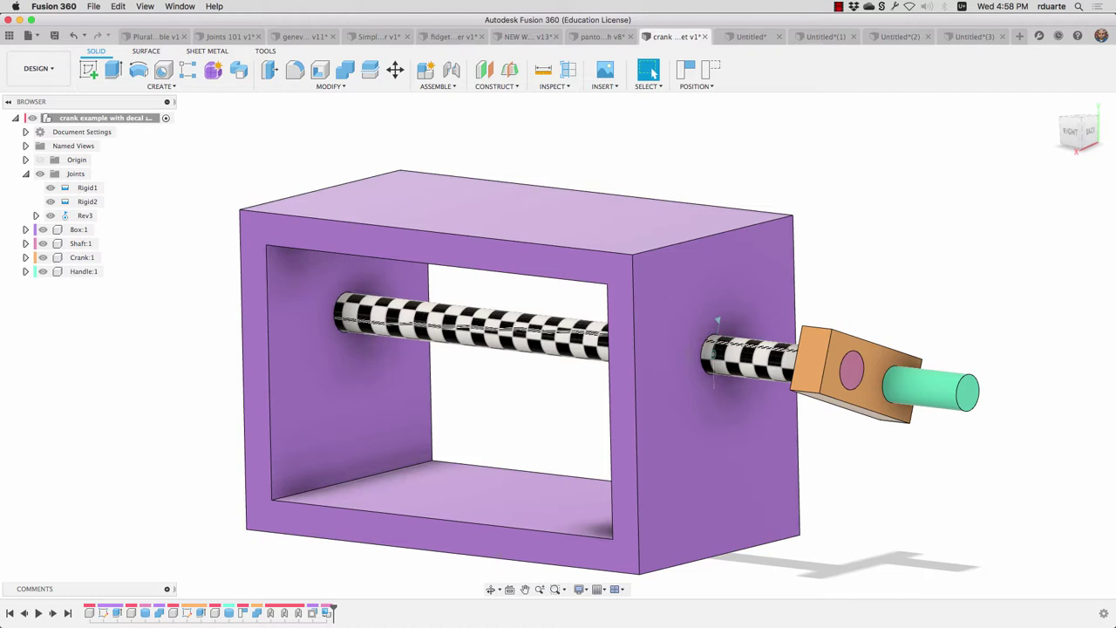
# Drive the Rev3 joint to -100°, then switch to the empty Untitled(3) design.
pyautogui.click(719, 325)
pyautogui.write('-100')
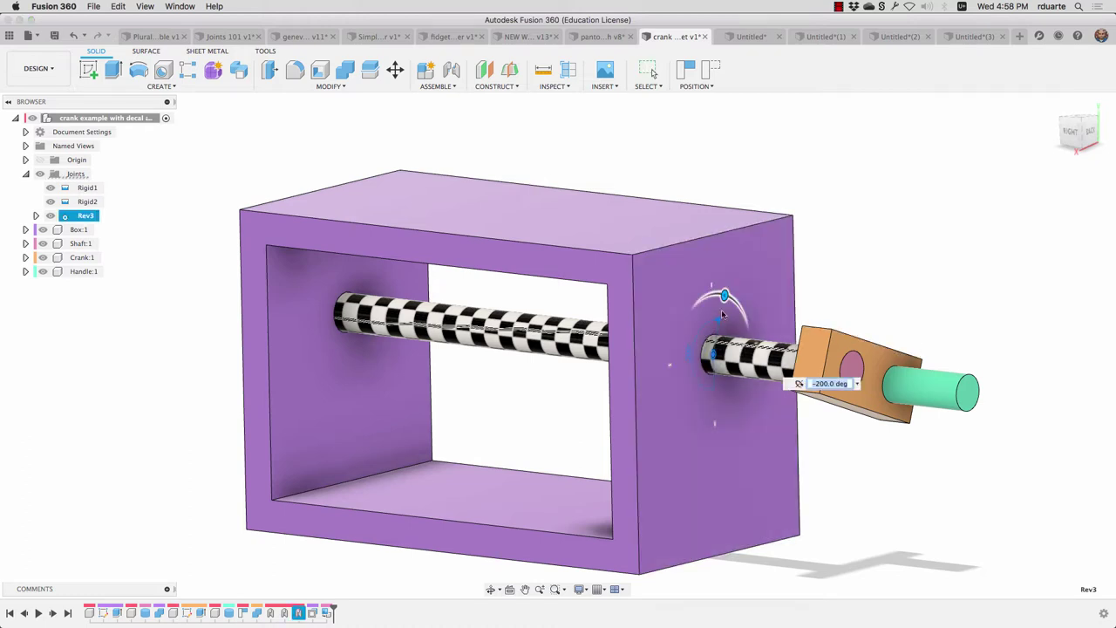
pyautogui.press('Return')
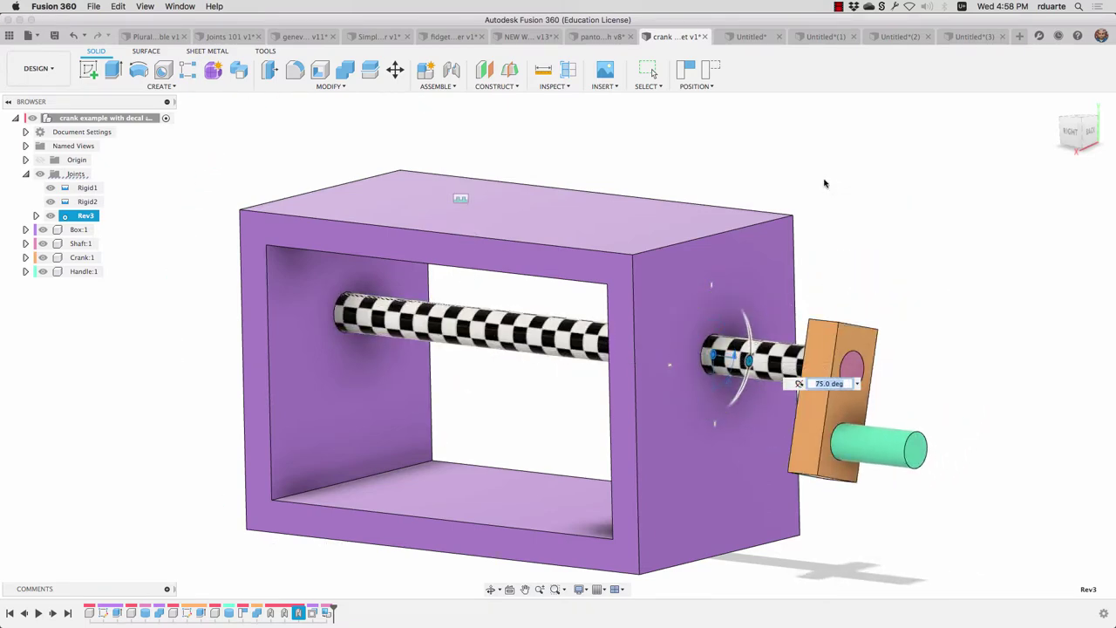
pyautogui.press('Escape')
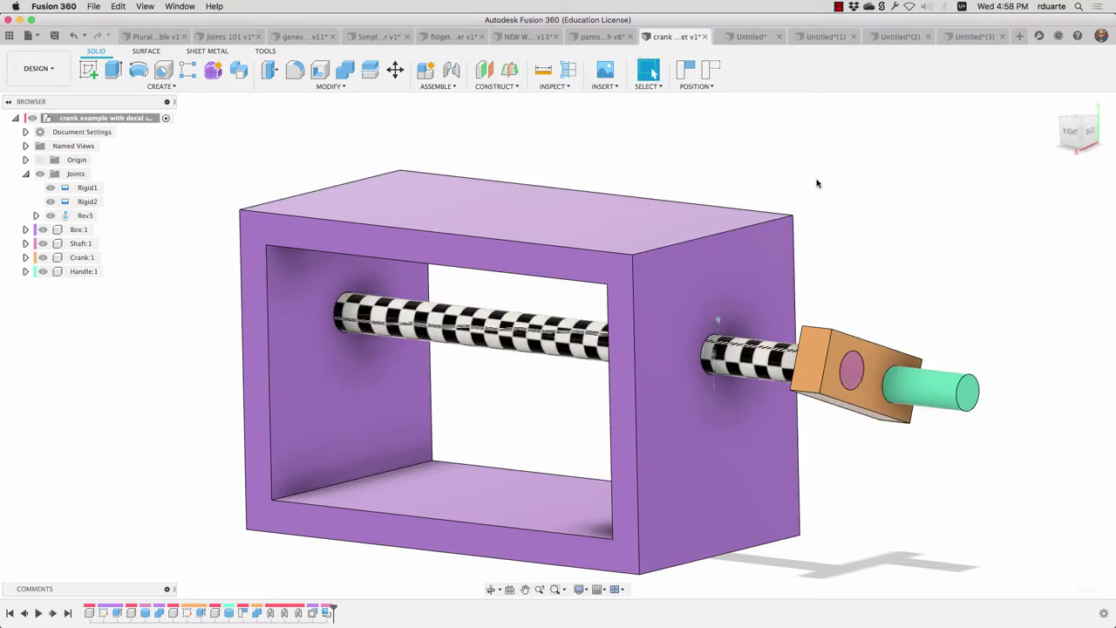
pyautogui.click(979, 37)
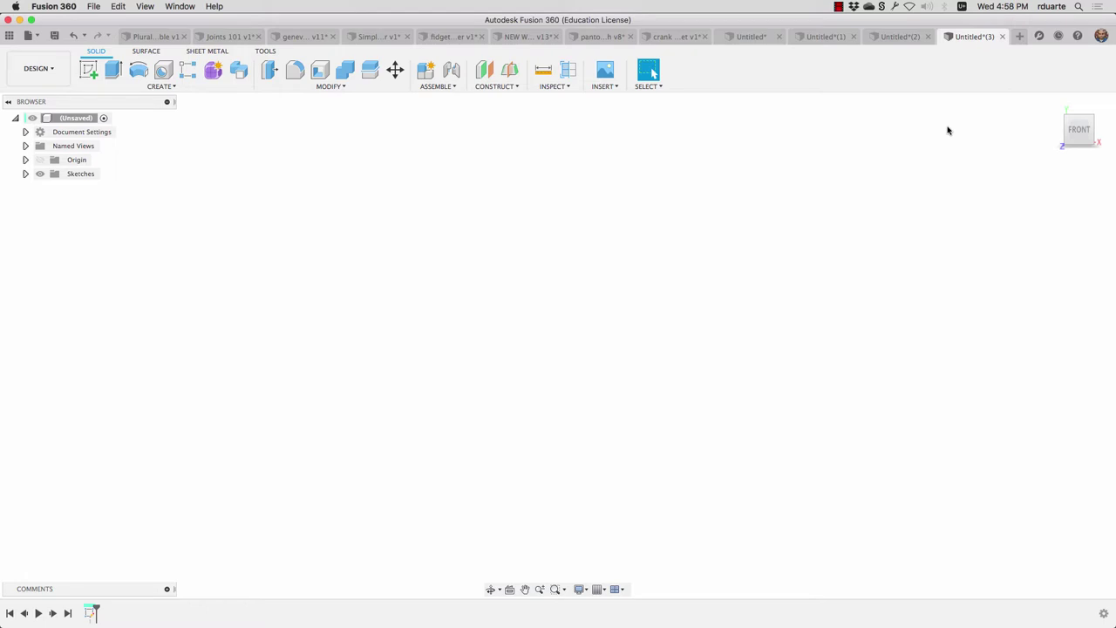
# Add a new internal component named box1 to the empty design.
pyautogui.click(427, 71)
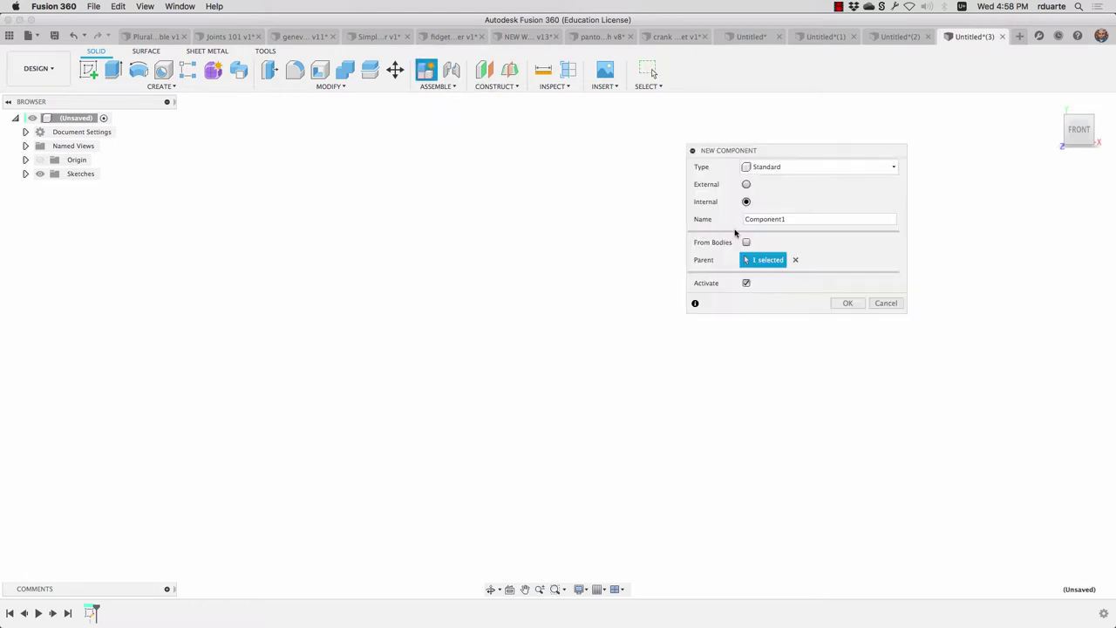
pyautogui.click(752, 219)
pyautogui.write('box1')
pyautogui.press('Return')
pyautogui.click(89, 70)
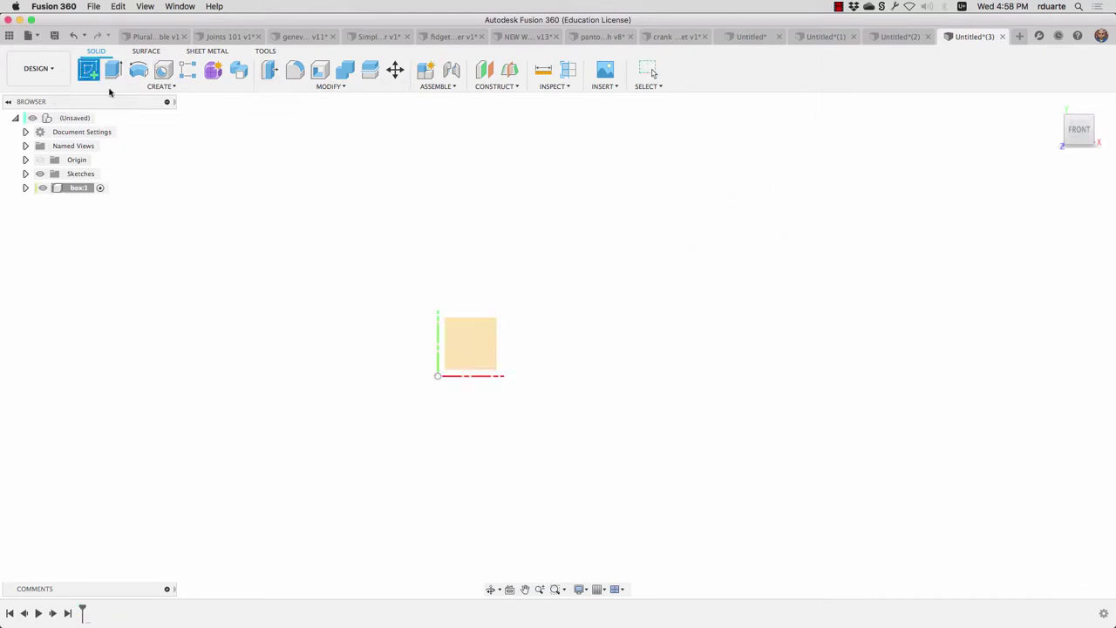
# Sketch a roughly 291 × 172 mm rectangle from the origin with a 12.6 mm inward offset.
pyautogui.click(465, 352)
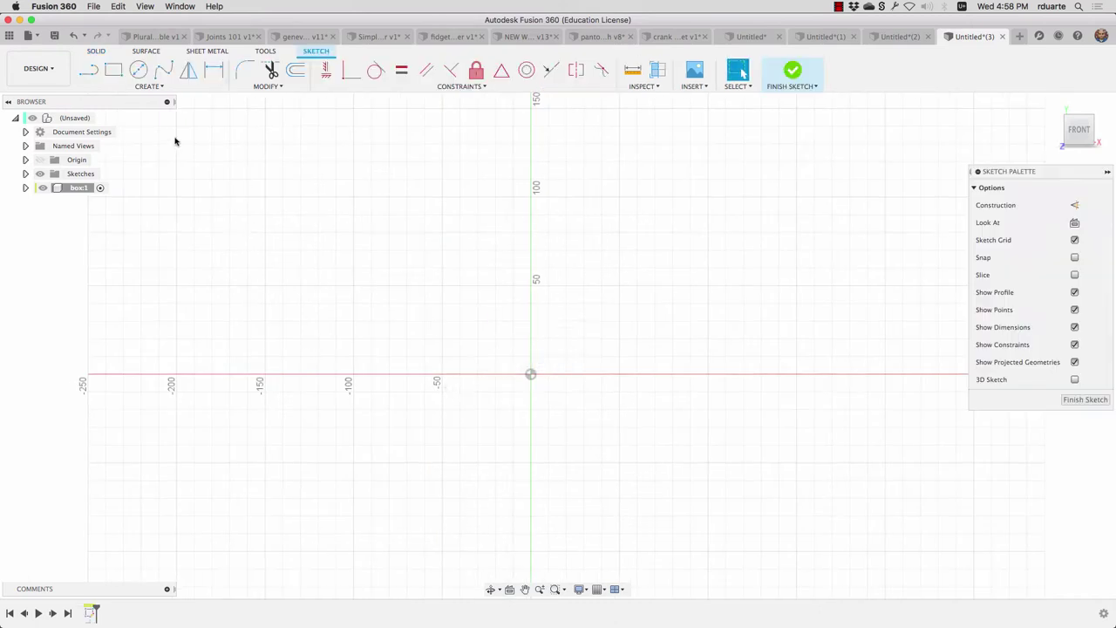
pyautogui.click(115, 71)
pyautogui.click(531, 377)
pyautogui.scroll(-4, 846, 180)
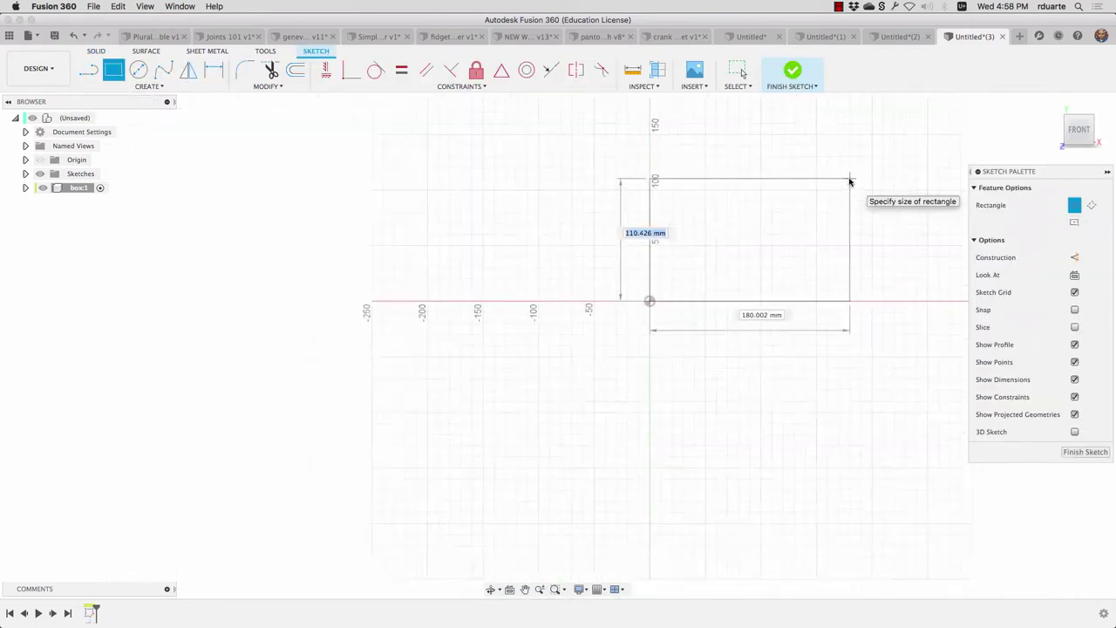
pyautogui.click(954, 122)
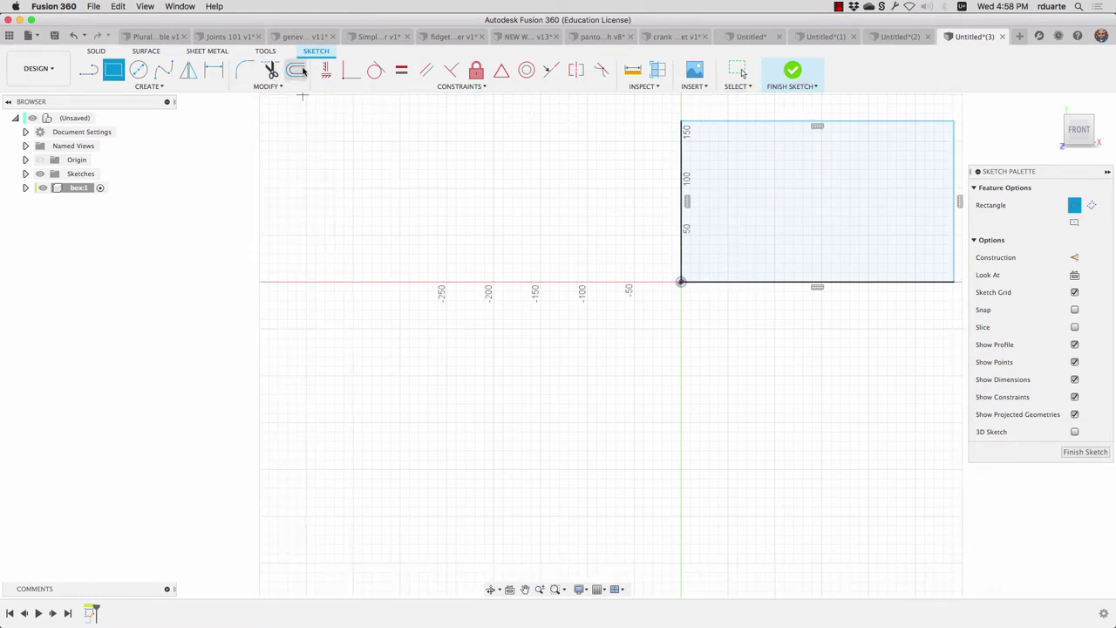
pyautogui.click(297, 70)
pyautogui.click(750, 122)
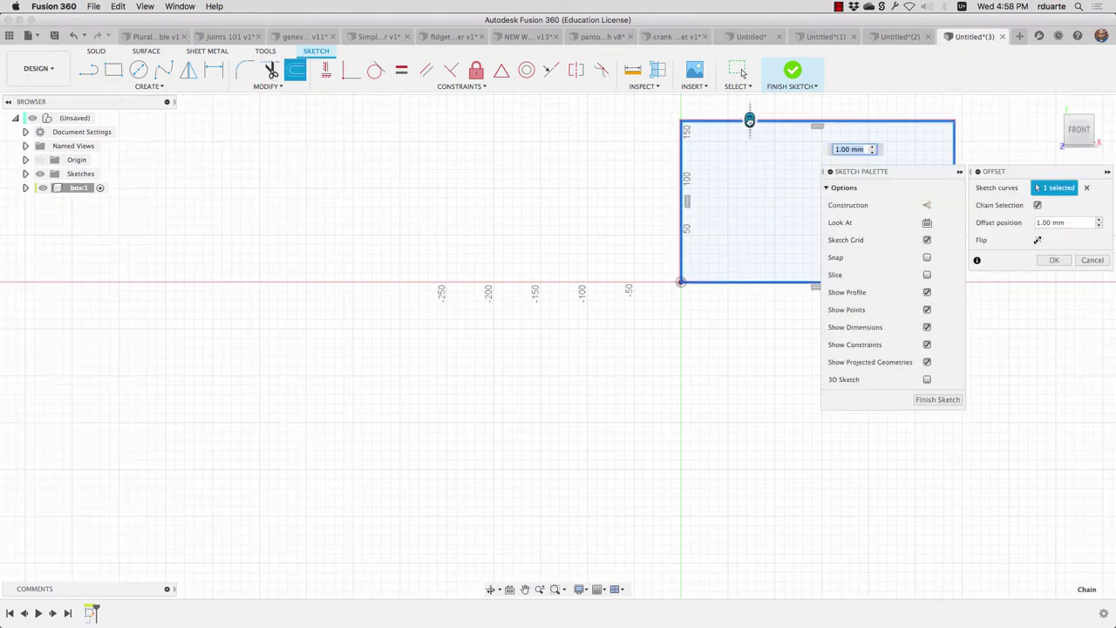
pyautogui.moveTo(750, 121); pyautogui.dragTo(754, 137)
pyautogui.click(782, 76)
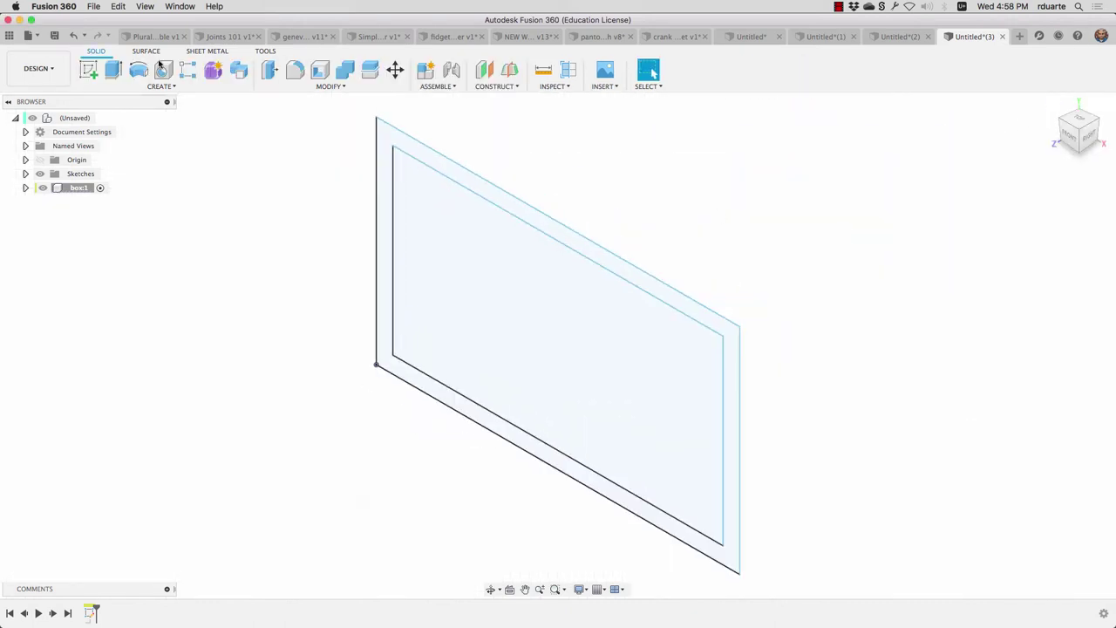
# Extrude the ring profile between the rectangles 100 mm and commit the component name.
pyautogui.click(114, 70)
pyautogui.click(418, 155)
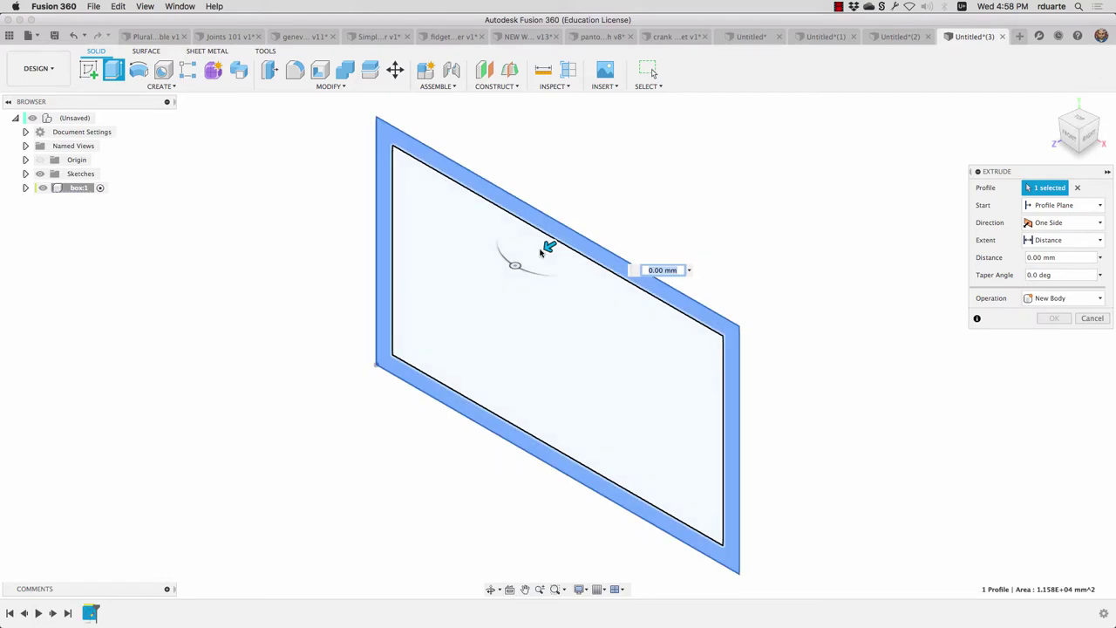
pyautogui.write('100')
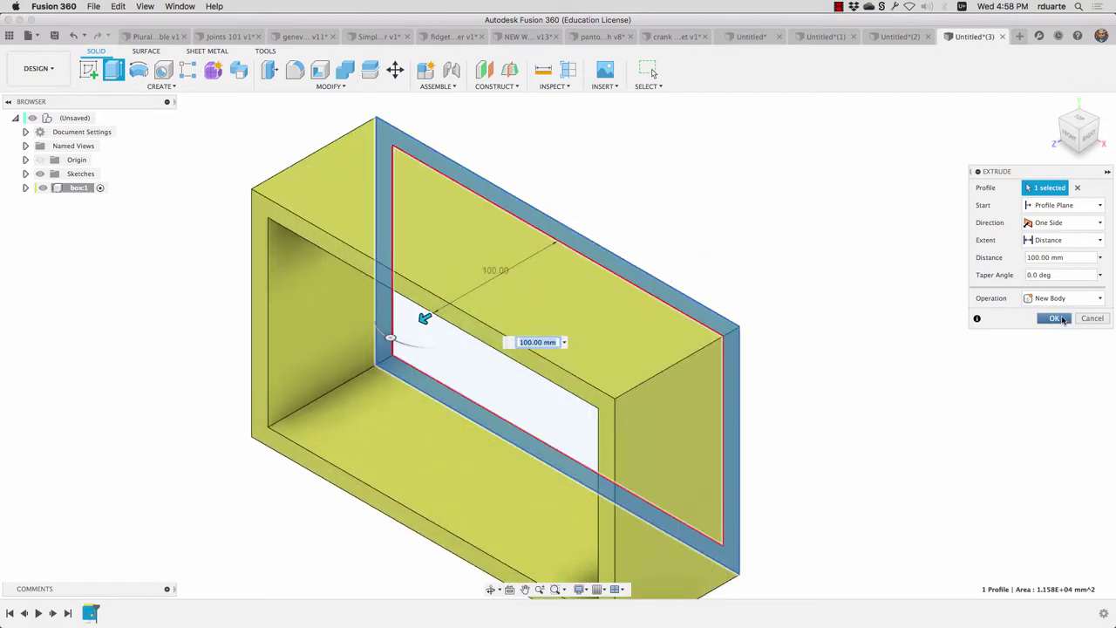
pyautogui.click(1057, 319)
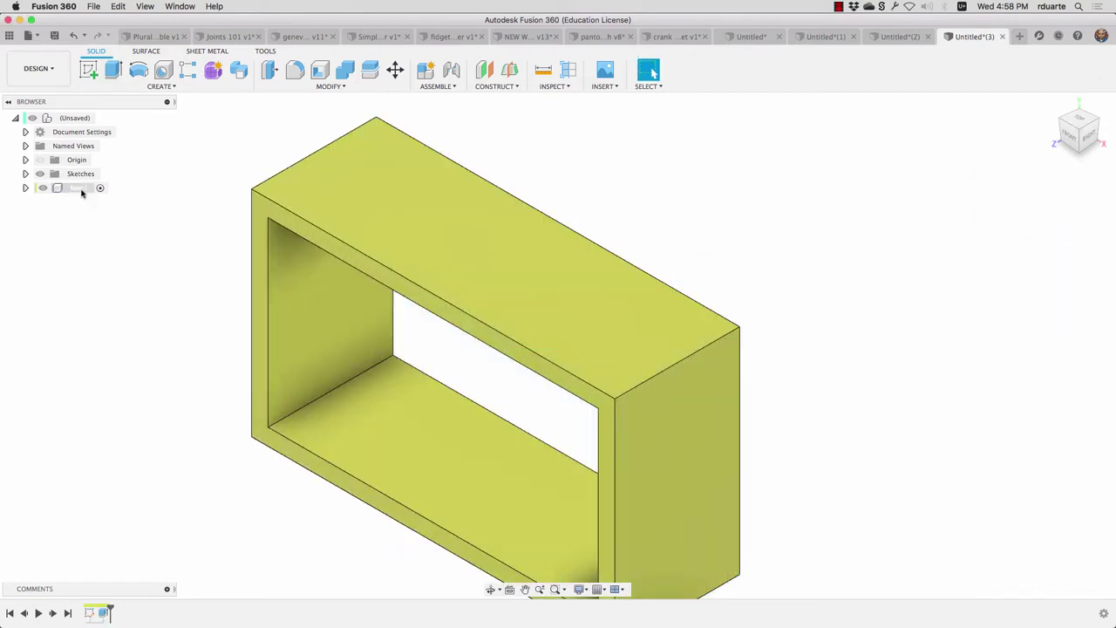
pyautogui.press('Return')
# Add a new component named shaft under the top-level design.
pyautogui.click(101, 120)
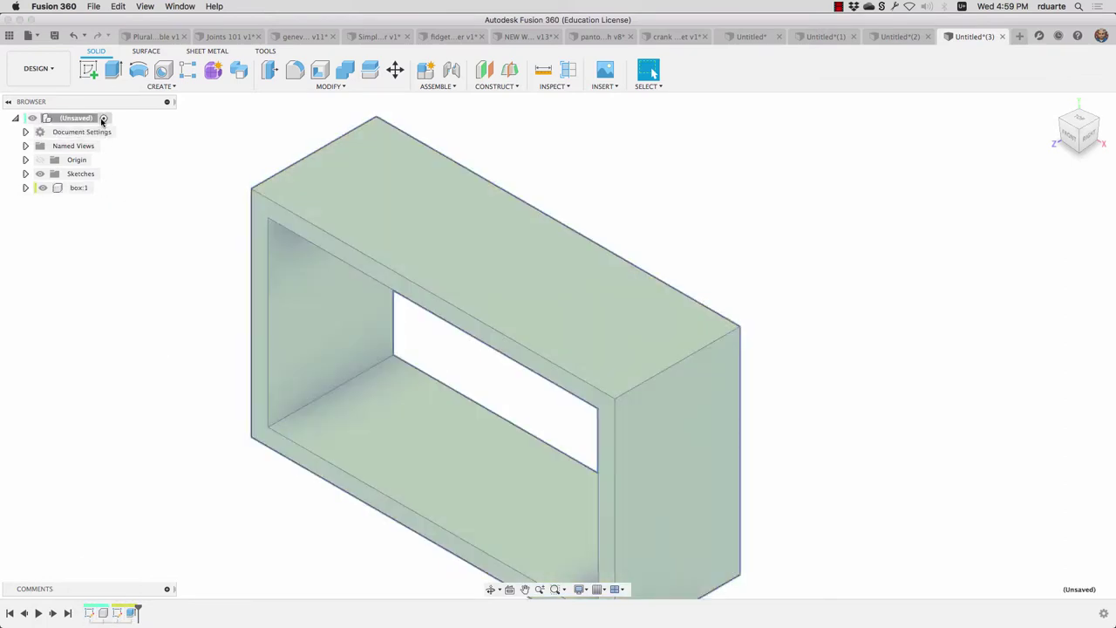
pyautogui.click(425, 69)
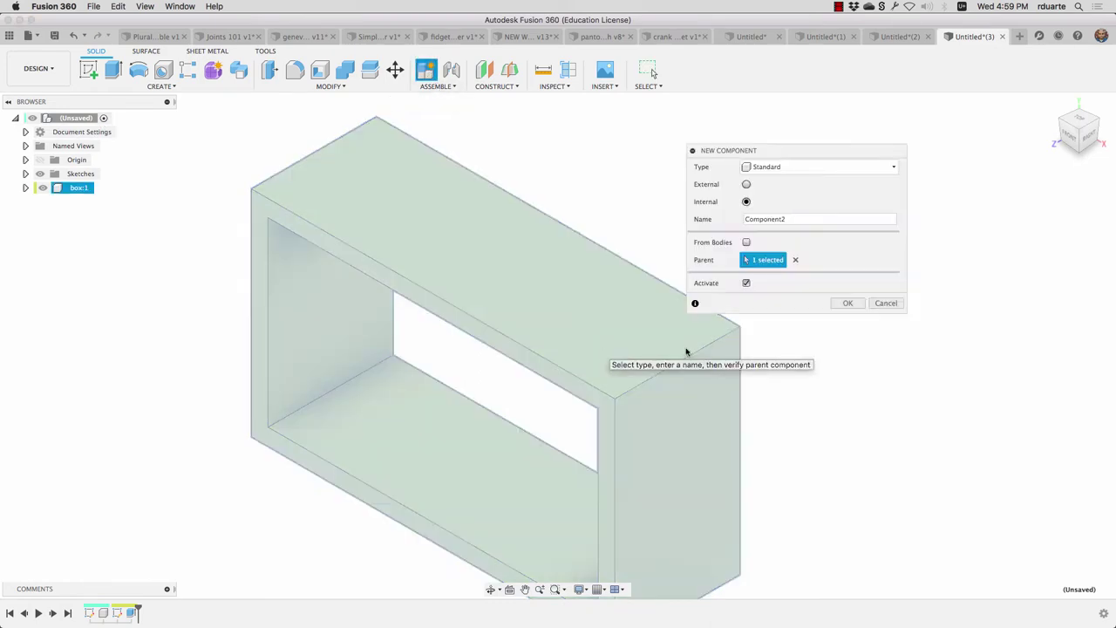
pyautogui.doubleClick(814, 218)
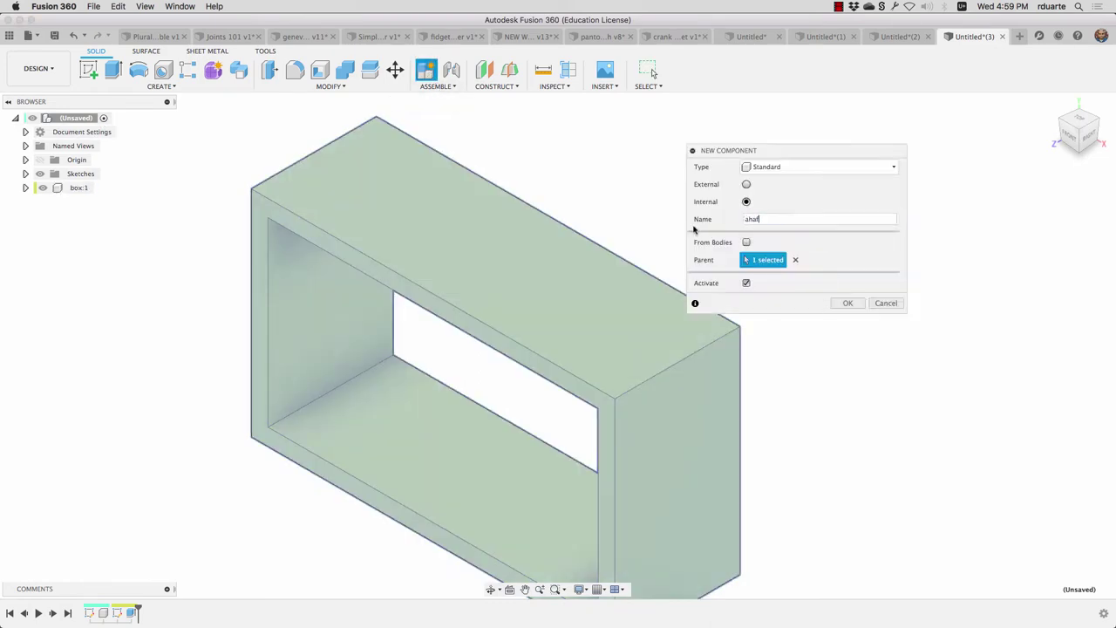
pyautogui.write('shaft')
pyautogui.press('Return')
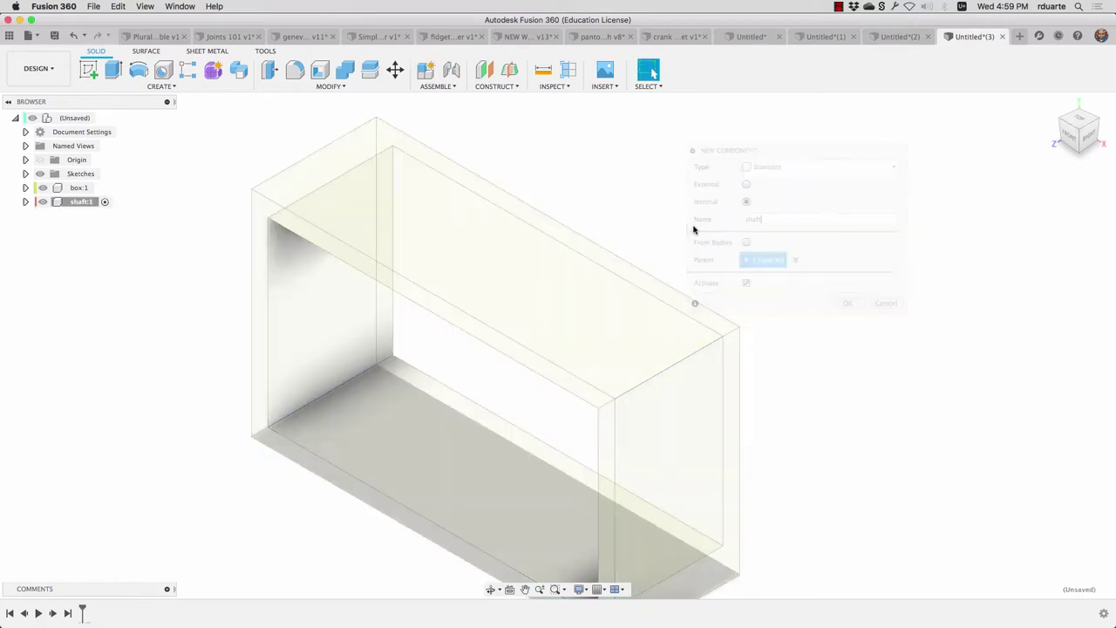
# Start a cylinder, orbit to view the box's side, then cancel it.
pyautogui.click(160, 86)
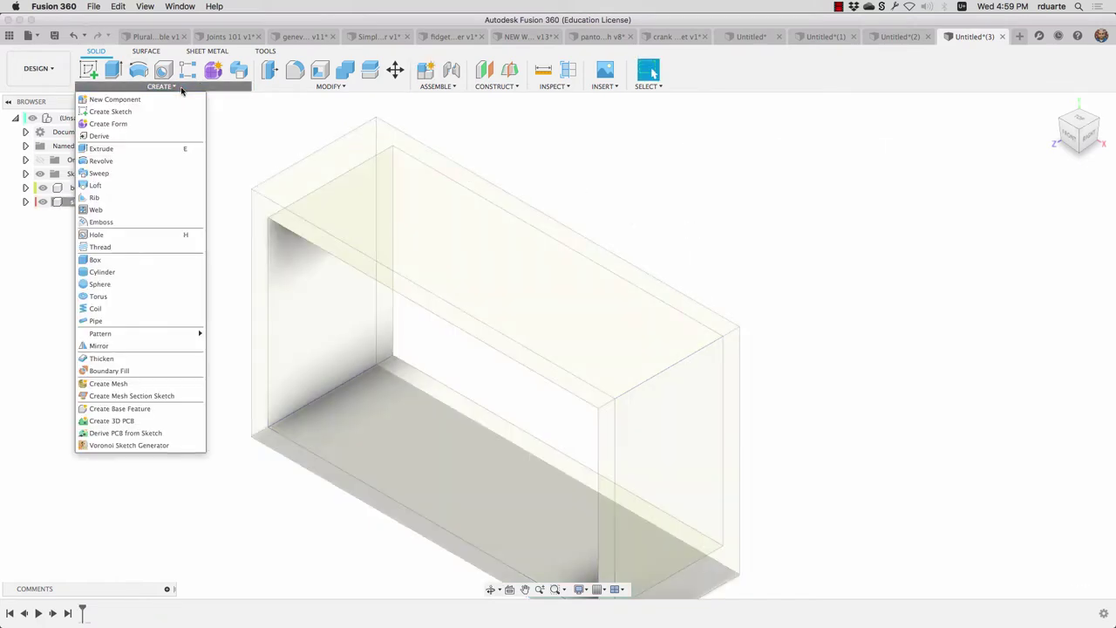
pyautogui.click(141, 271)
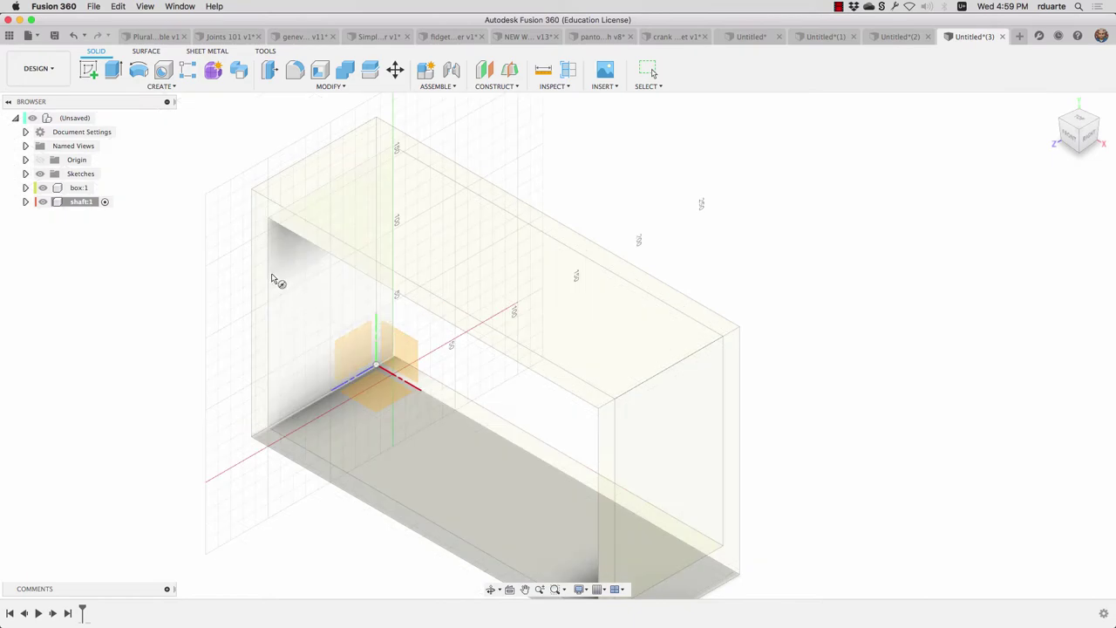
pyautogui.keyDown('shift'); pyautogui.moveTo(323, 324); pyautogui.dragTo(327, 373, button='middle'); pyautogui.keyUp('shift')
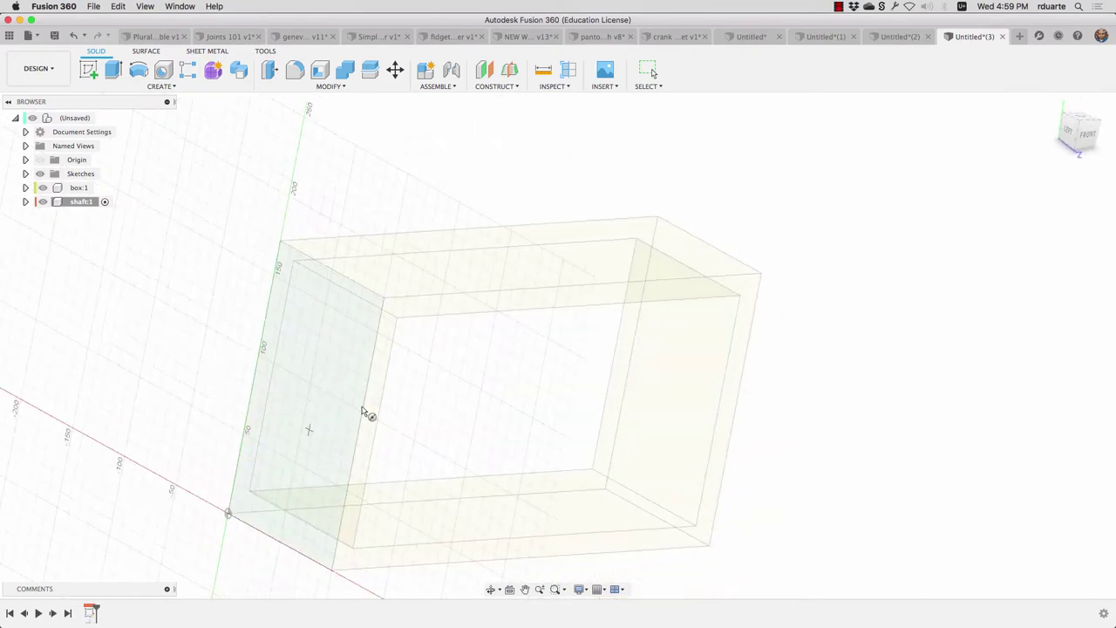
pyautogui.scroll(-2, 324, 403)
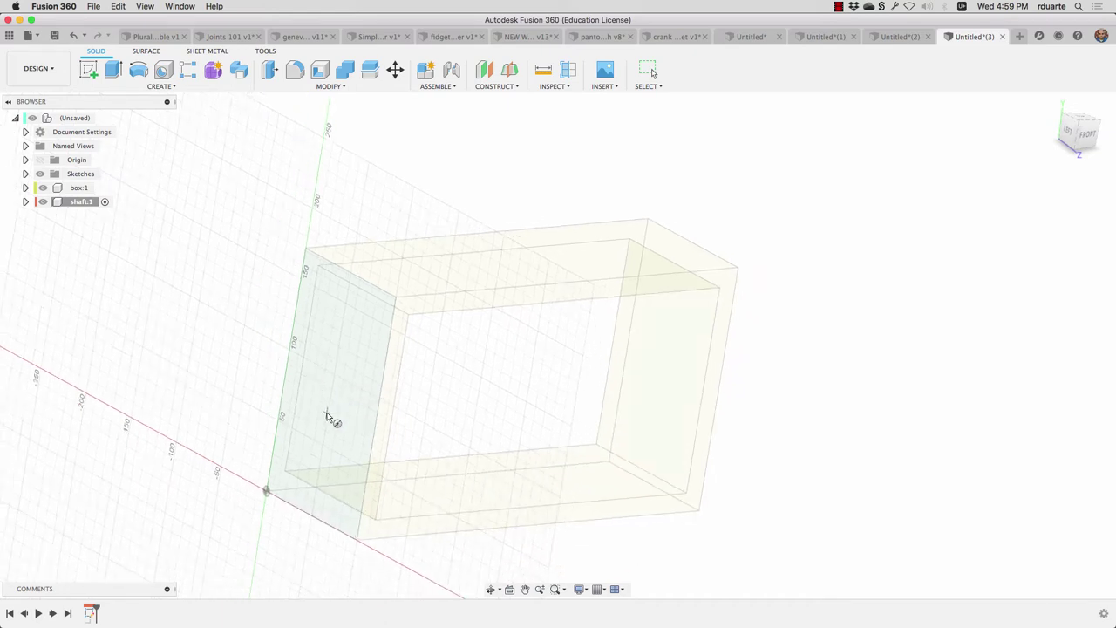
pyautogui.press('Escape')
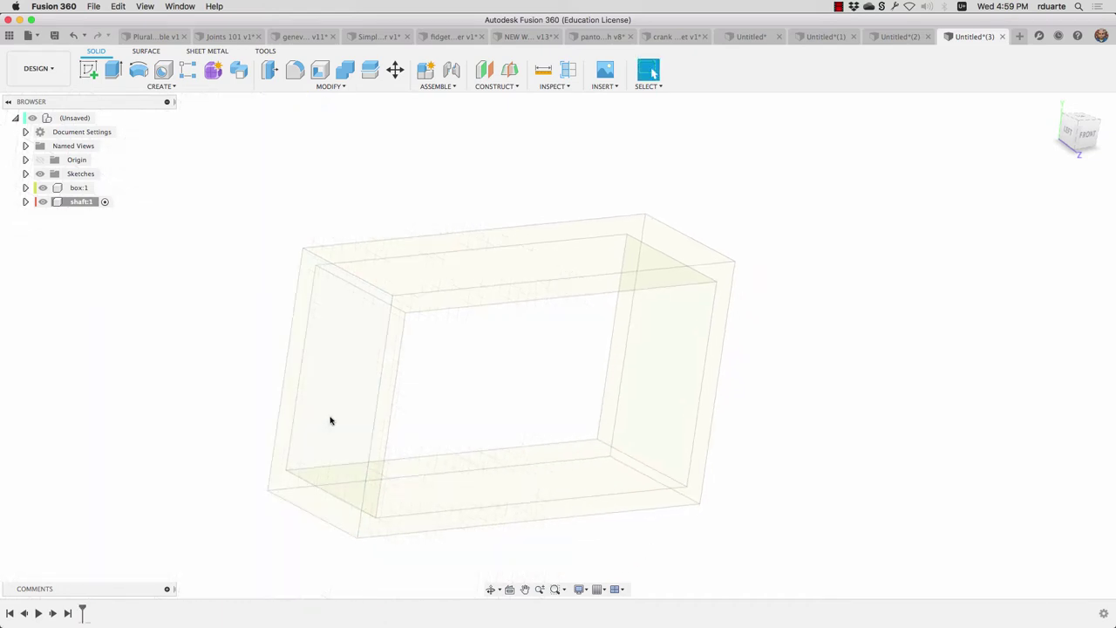
# Create an 11.591 mm diameter, 340 mm long cylinder through the box in shaft.
pyautogui.click(162, 87)
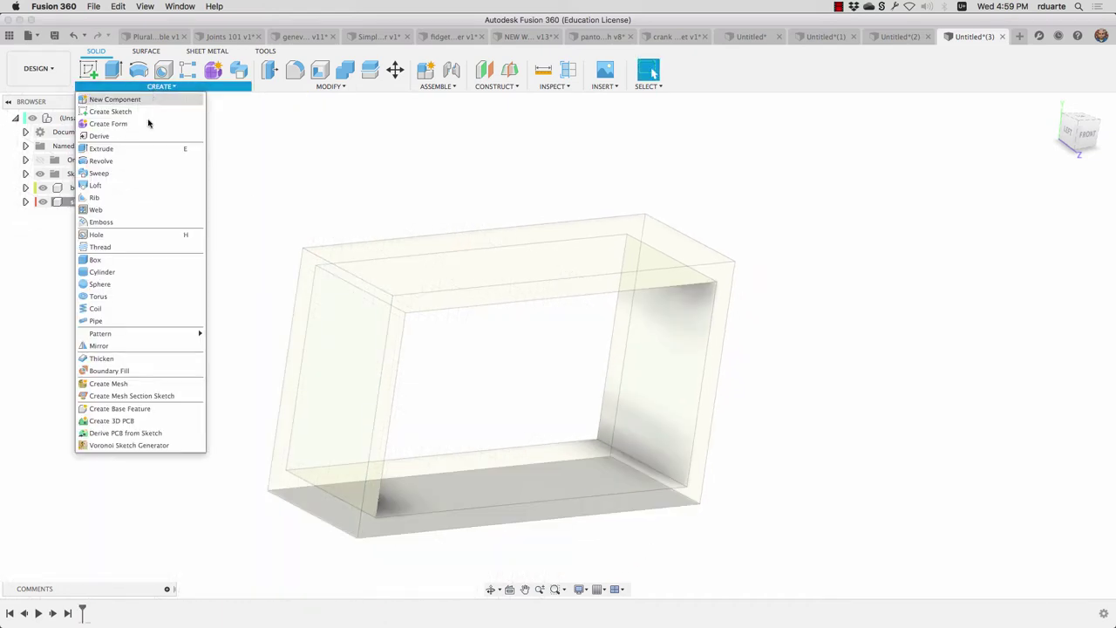
pyautogui.click(128, 275)
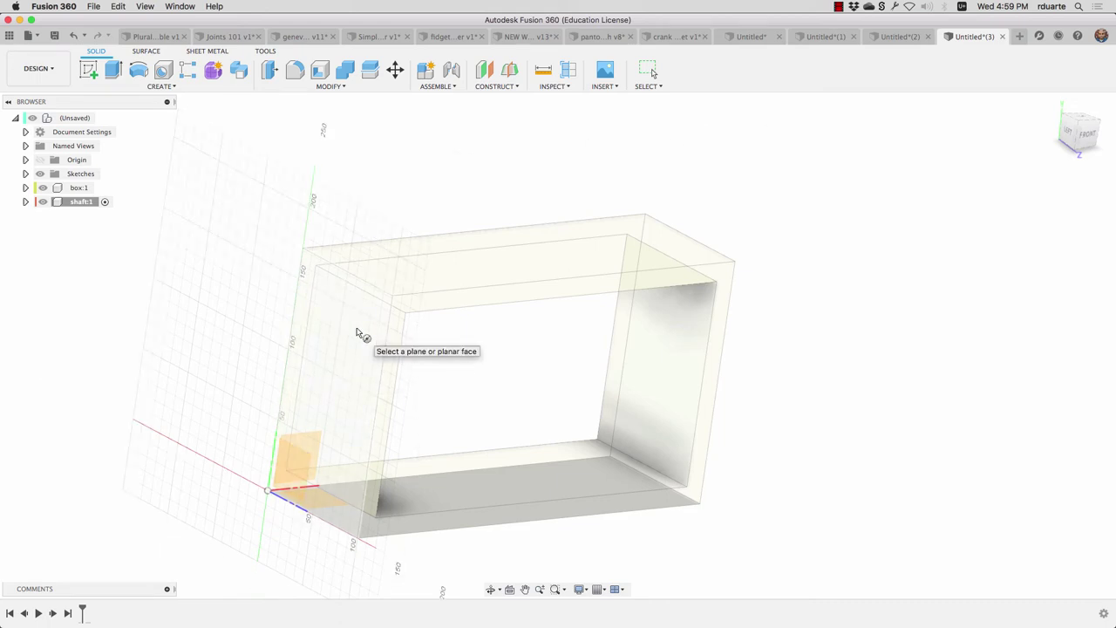
pyautogui.click(297, 471)
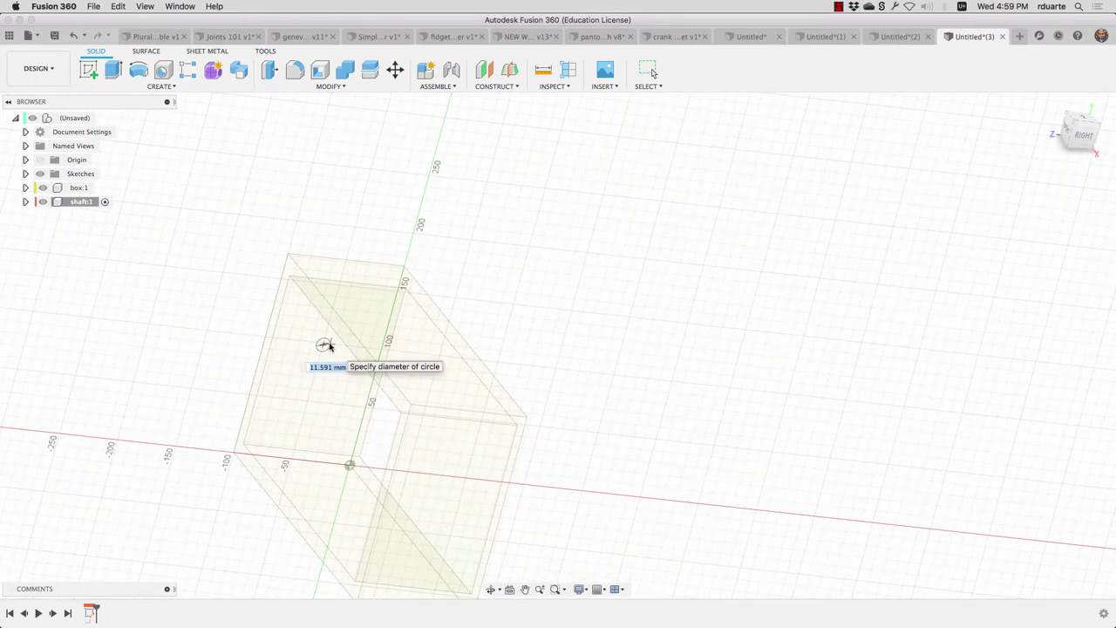
pyautogui.click(329, 346)
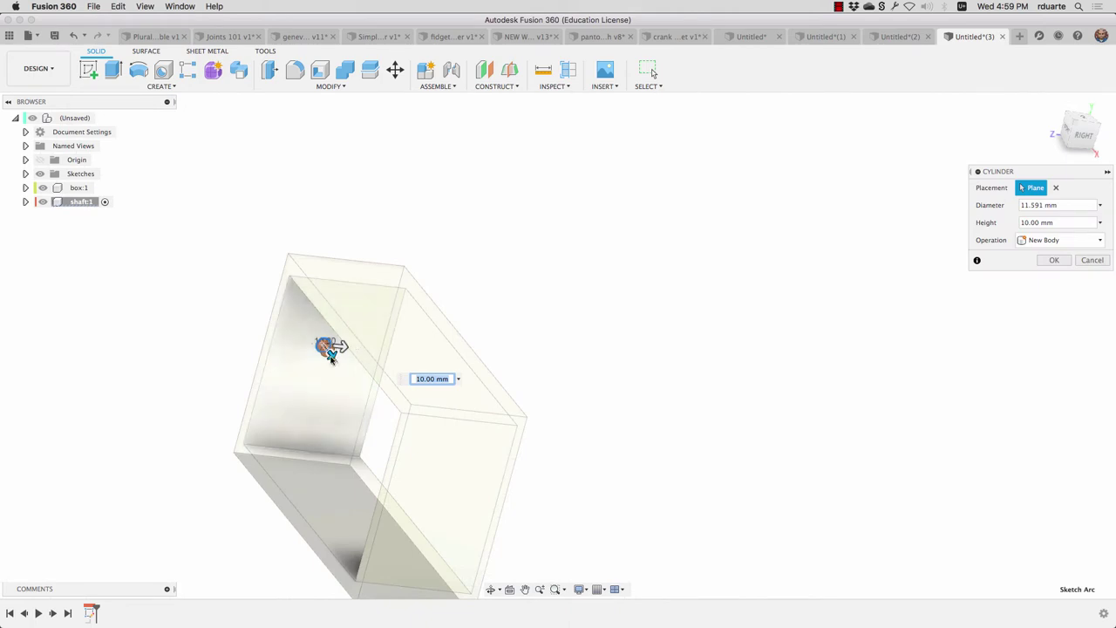
pyautogui.moveTo(324, 345); pyautogui.dragTo(725, 496)
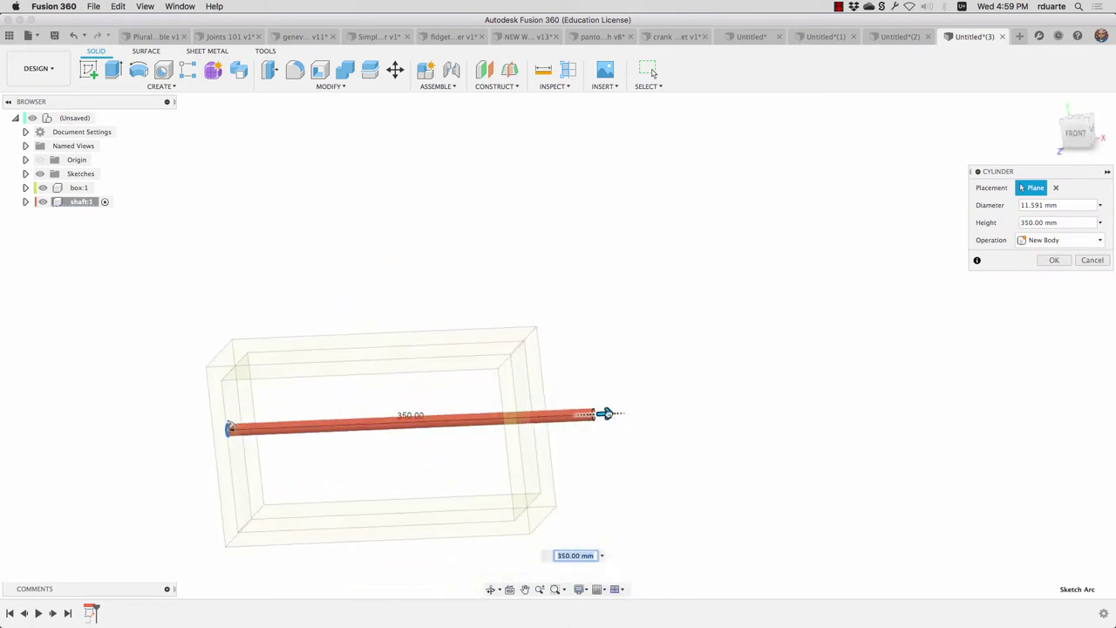
pyautogui.moveTo(608, 413); pyautogui.dragTo(593, 414)
pyautogui.click(1056, 261)
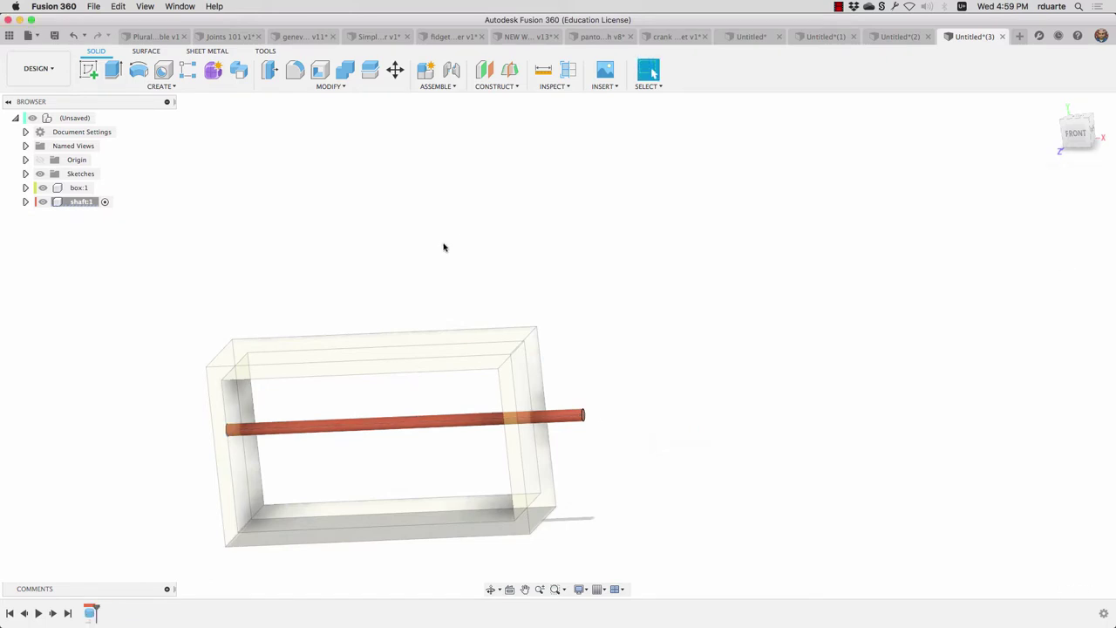
pyautogui.click(83, 208)
pyautogui.click(84, 205)
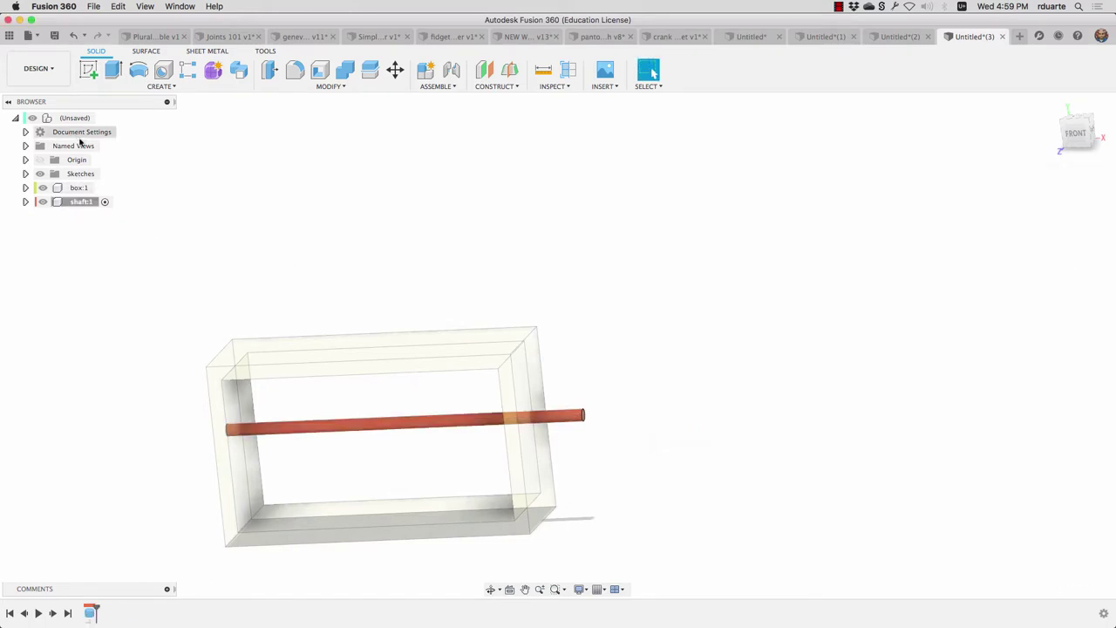
# Add a crank component under the top-level design and start a sketch near the box's end.
pyautogui.click(103, 118)
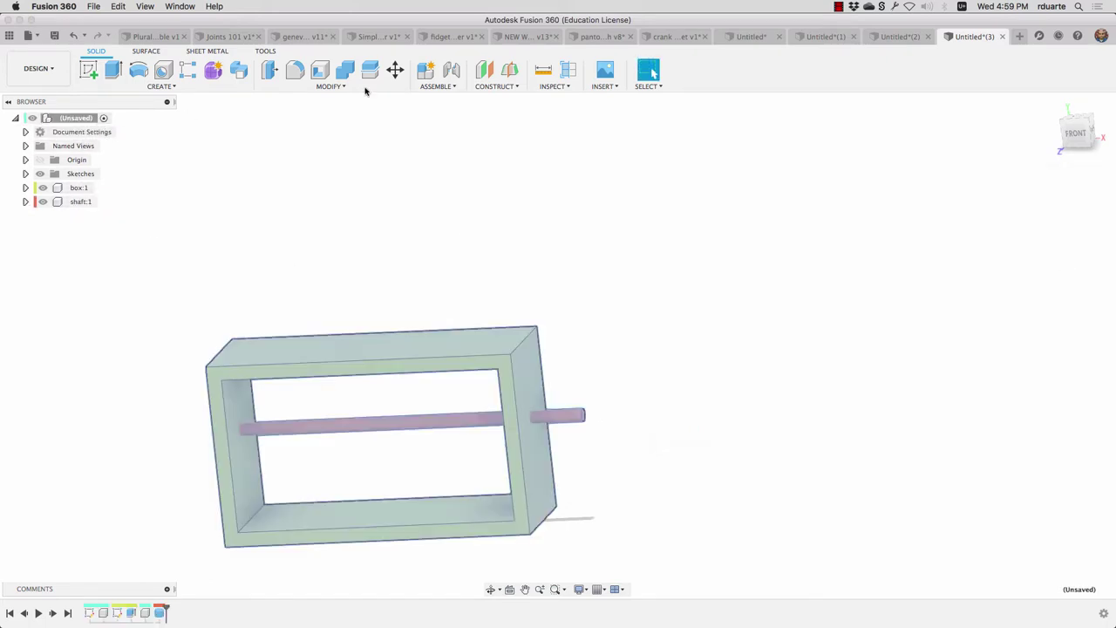
pyautogui.click(425, 70)
pyautogui.doubleClick(786, 222)
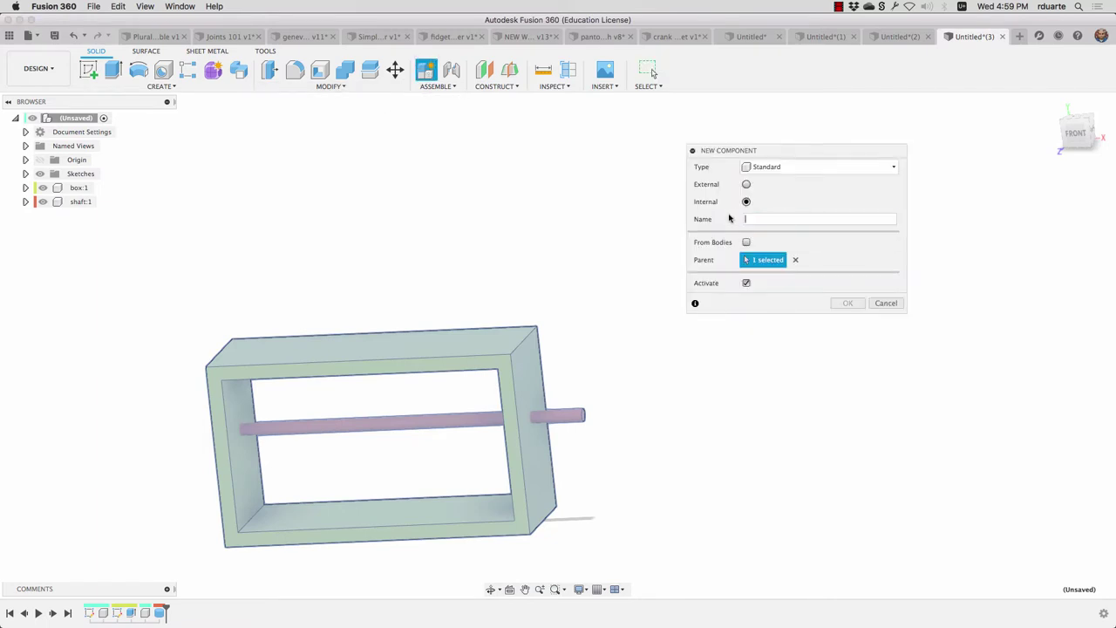
pyautogui.write('crank')
pyautogui.press('Return')
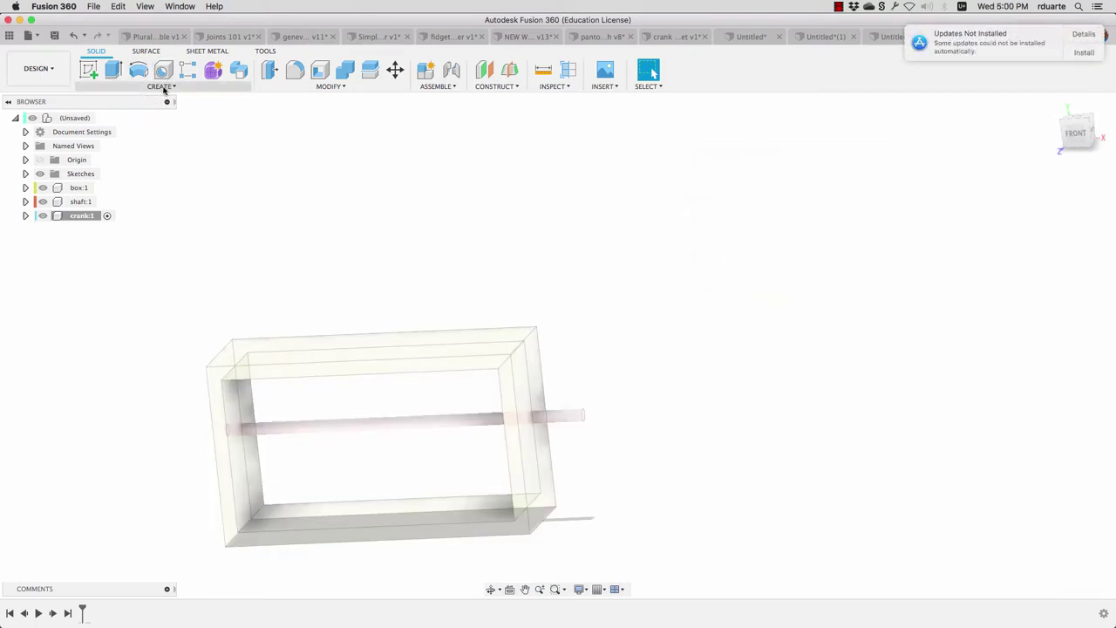
pyautogui.click(88, 70)
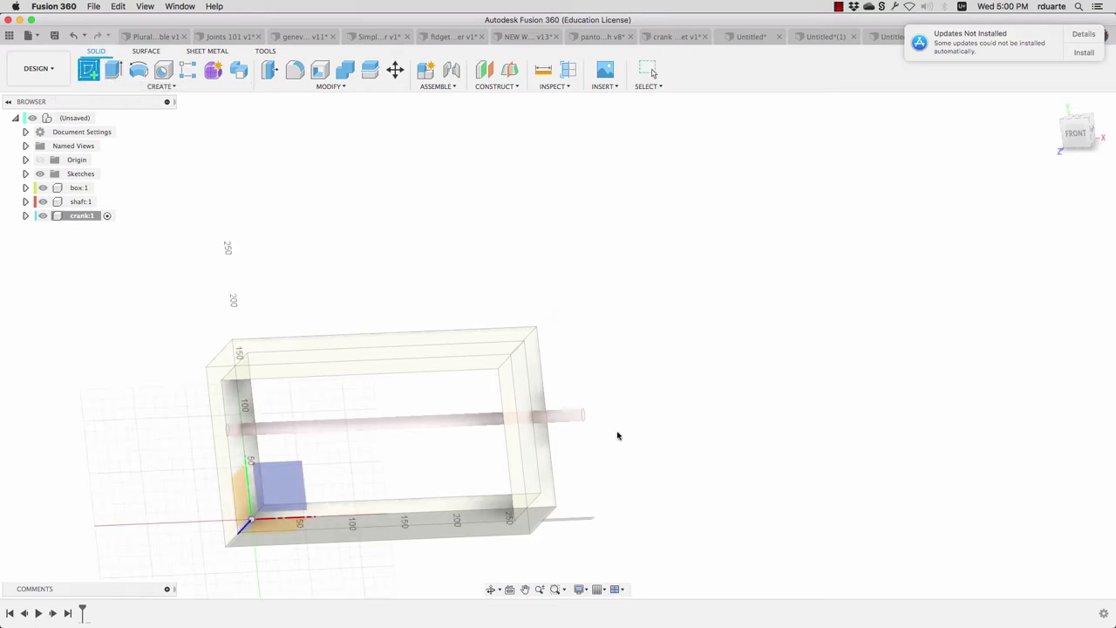
pyautogui.keyDown('shift'); pyautogui.moveTo(617, 436); pyautogui.dragTo(642, 370, button='middle'); pyautogui.keyUp('shift')
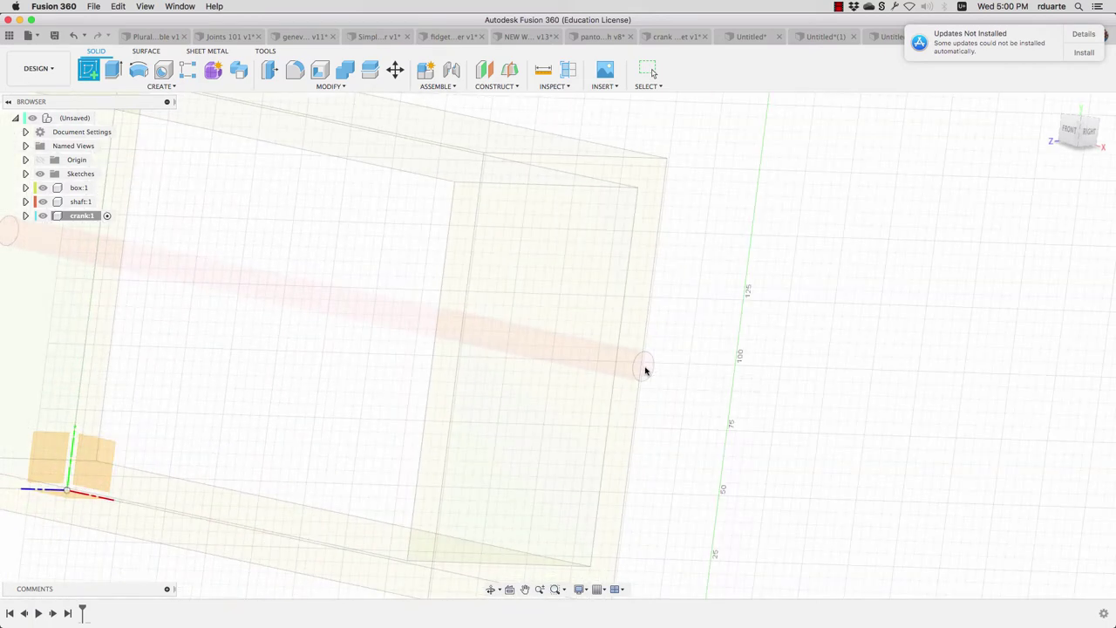
# Sketch a rectangle on the box end face around the shaft end.
pyautogui.click(646, 367)
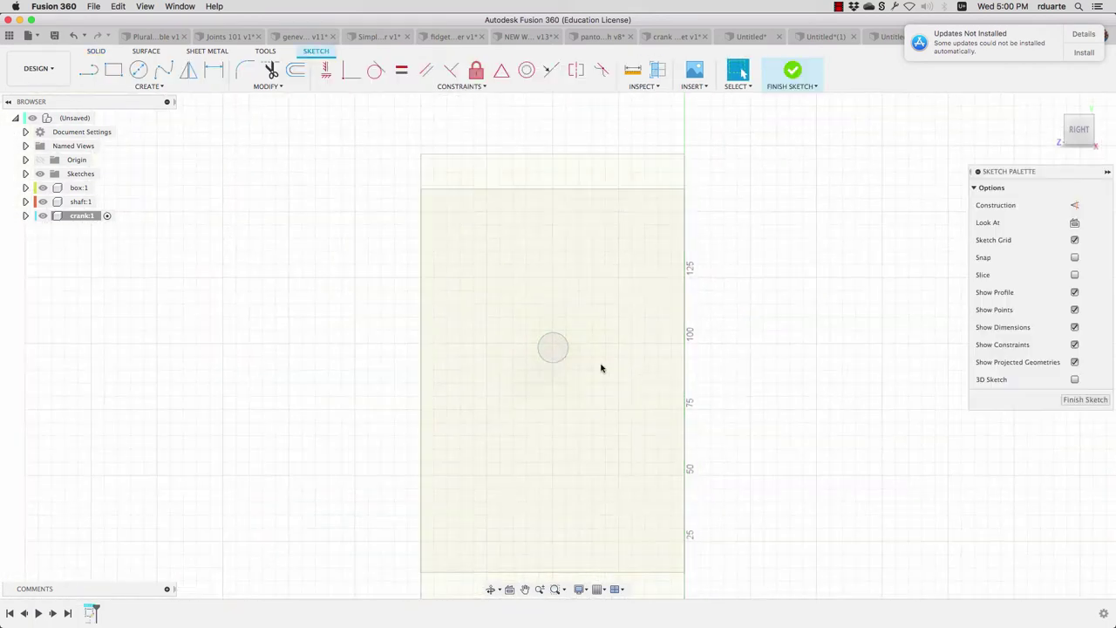
pyautogui.click(113, 69)
pyautogui.click(579, 314)
pyautogui.click(383, 393)
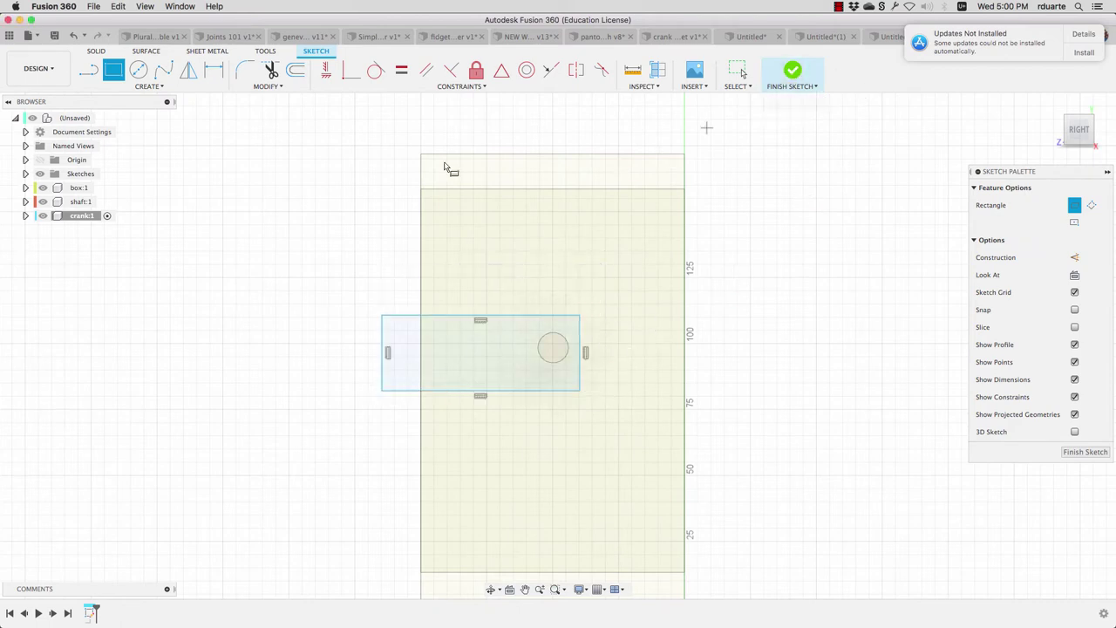
pyautogui.click(137, 70)
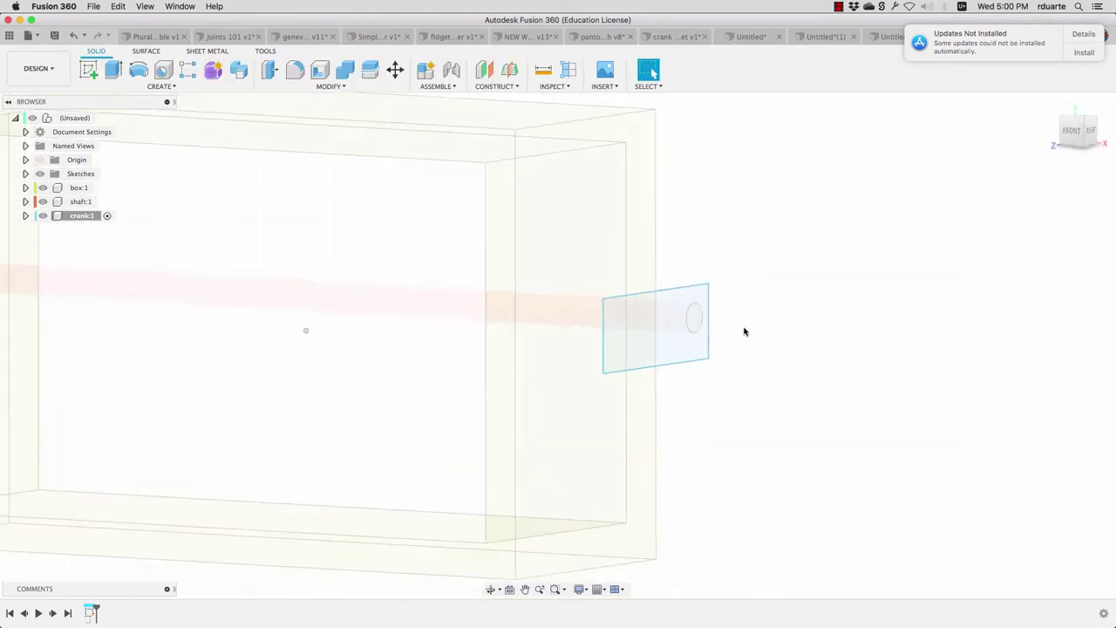
# Extrude the rectangle profile 10 mm toward the box to form the crank plate.
pyautogui.click(113, 70)
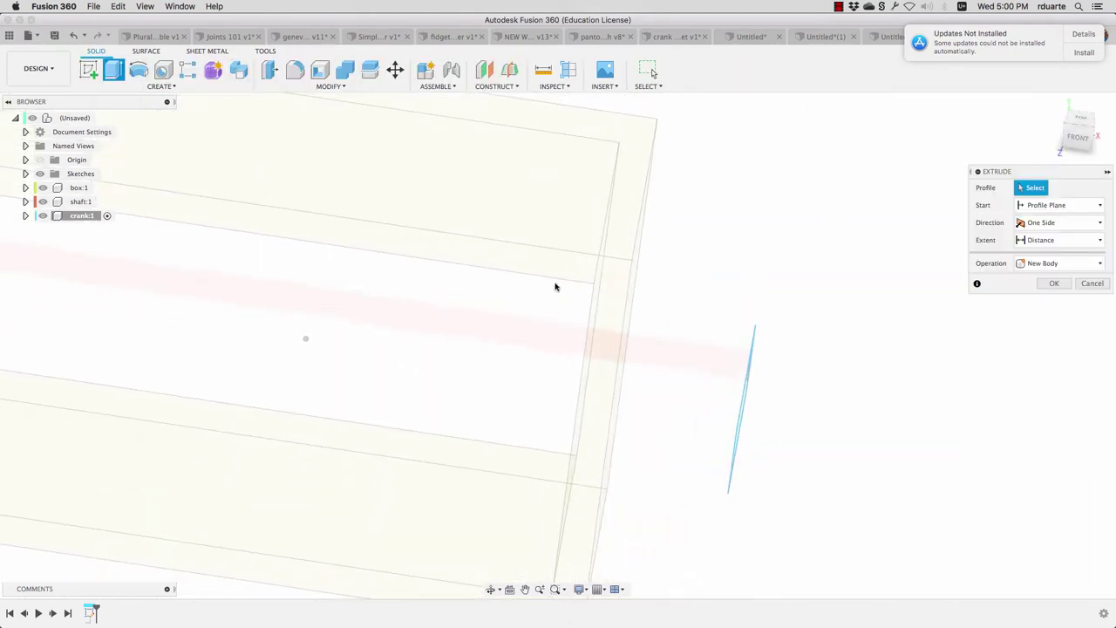
pyautogui.click(730, 241)
pyautogui.moveTo(734, 245); pyautogui.dragTo(684, 253)
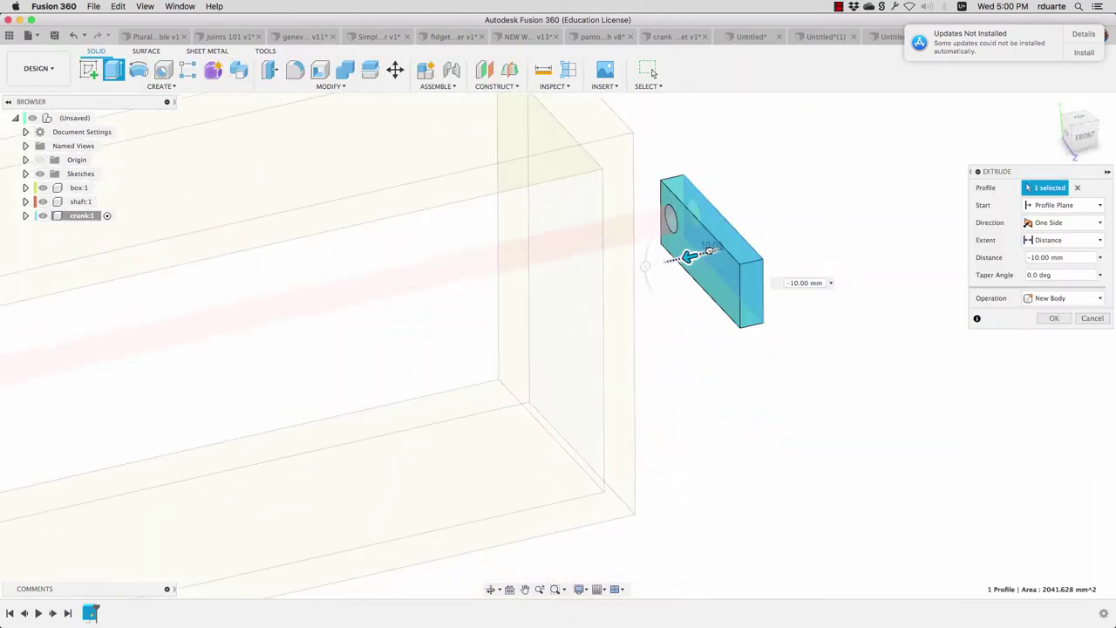
pyautogui.click(1053, 318)
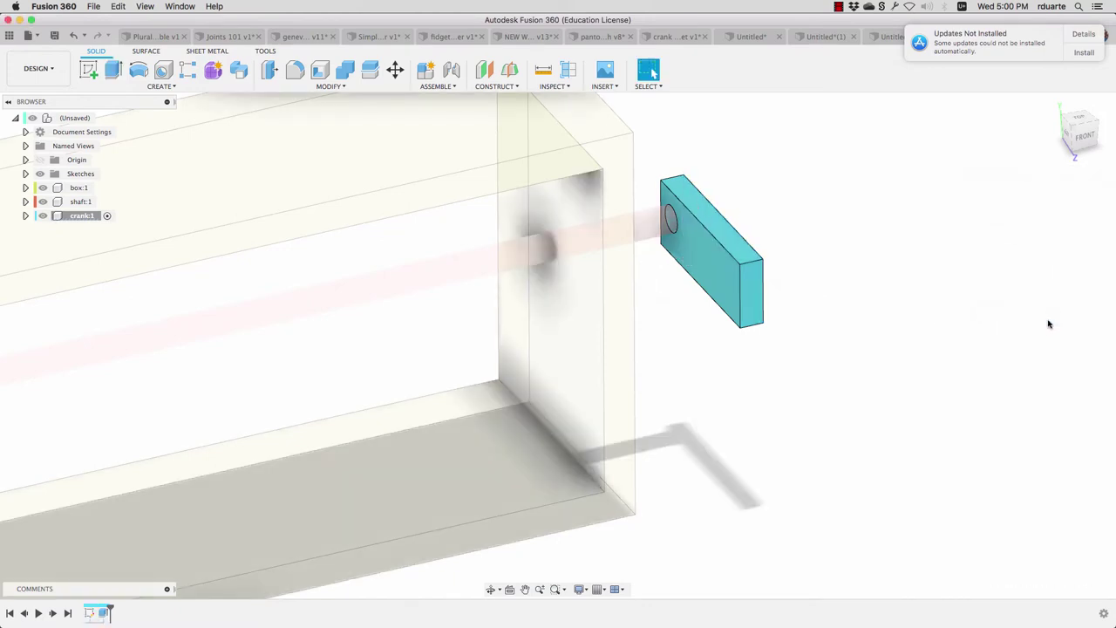
pyautogui.moveTo(1049, 323)
pyautogui.keyDown('shift'); pyautogui.mouseDown(button='middle')
pyautogui.moveTo(1011, 309)
pyautogui.moveTo(616, 284)
pyautogui.moveTo(640, 366)
pyautogui.moveTo(694, 408)
pyautogui.moveTo(688, 386)
pyautogui.mouseUp(button='middle'); pyautogui.keyUp('shift')
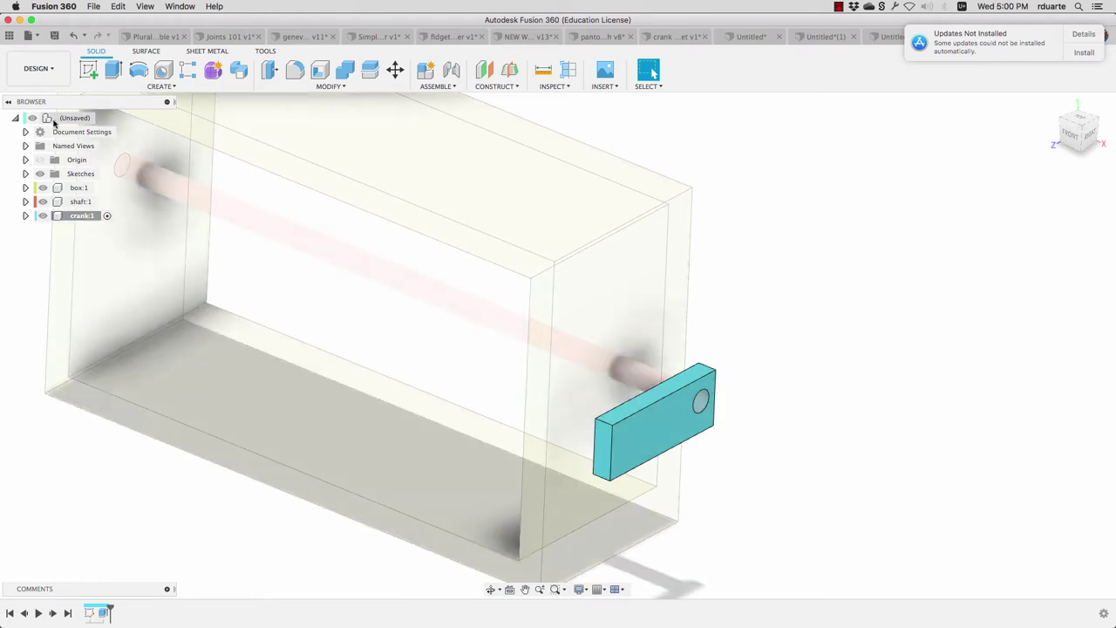
# Add a new component named handle under the top-level assembly.
pyautogui.click(102, 119)
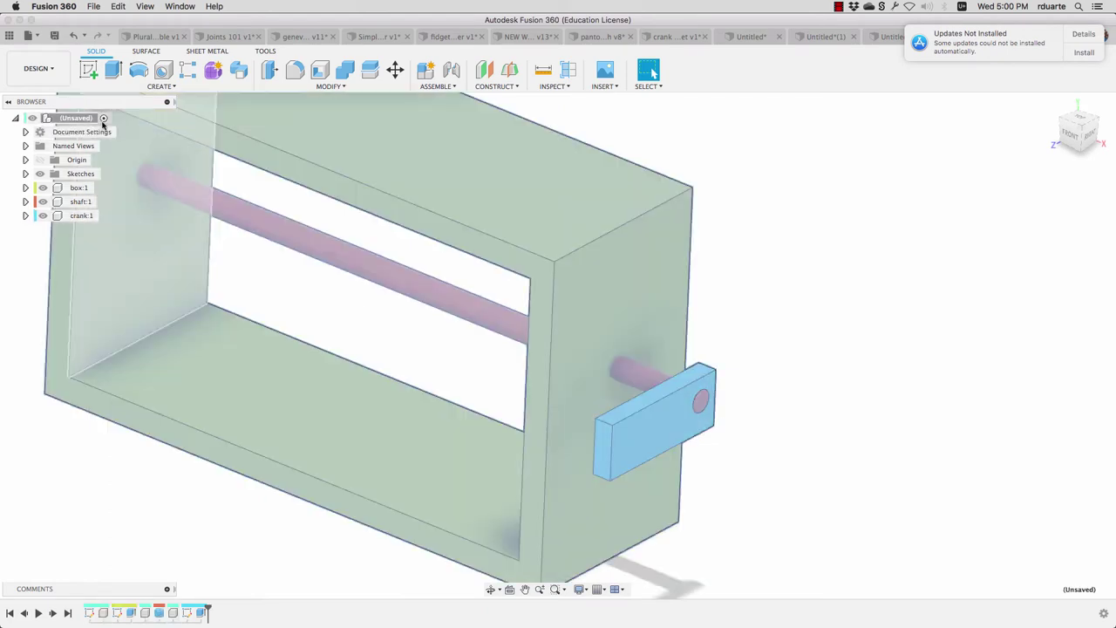
pyautogui.click(426, 70)
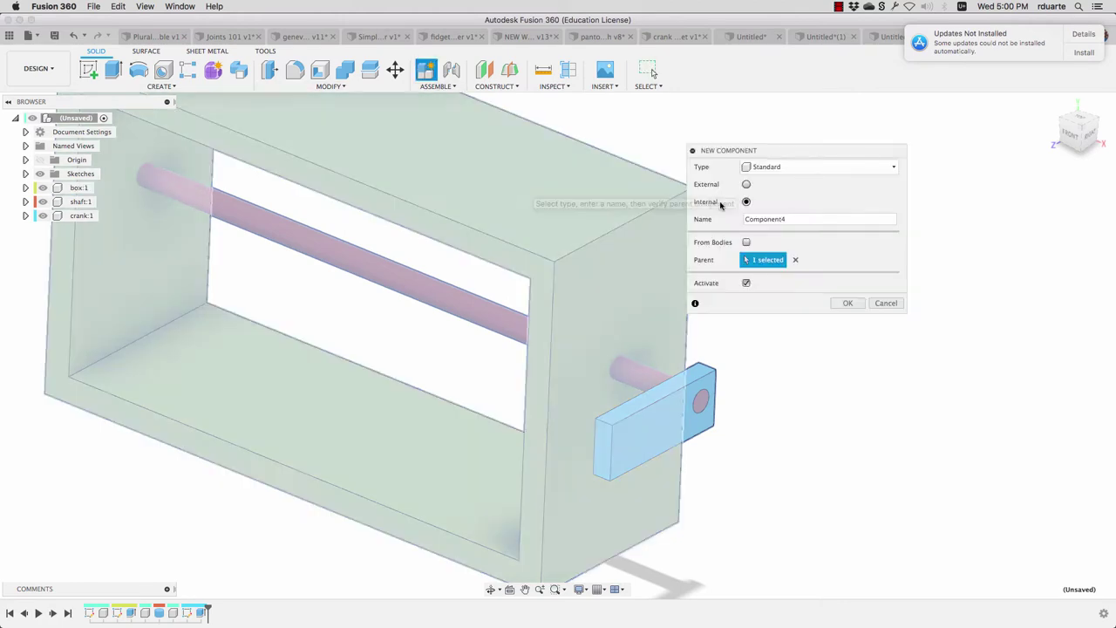
pyautogui.doubleClick(777, 219)
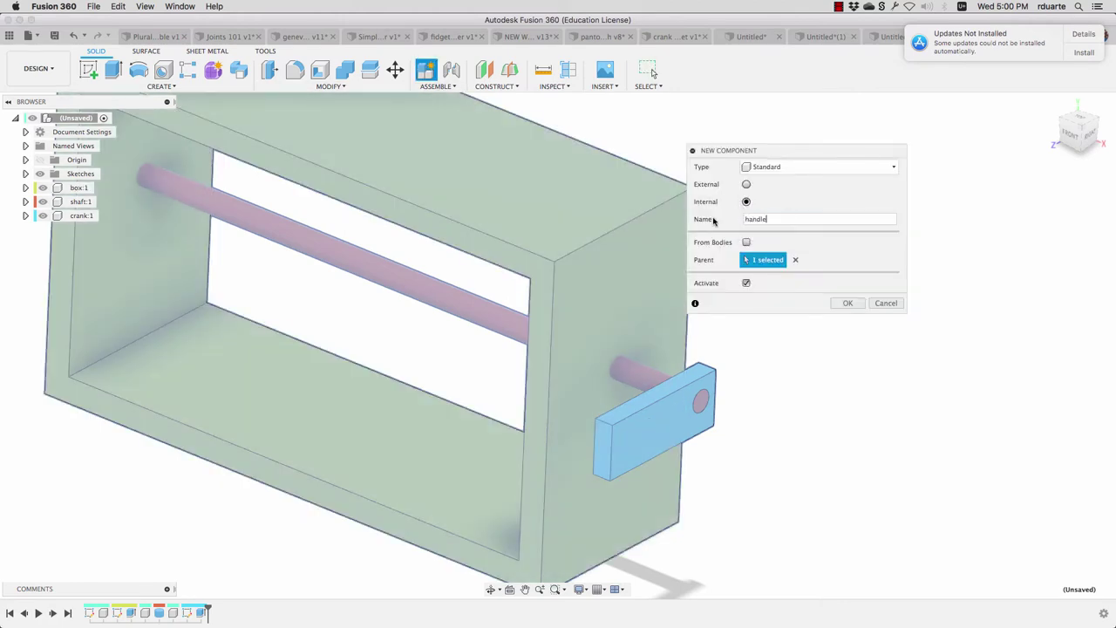
pyautogui.press('Return')
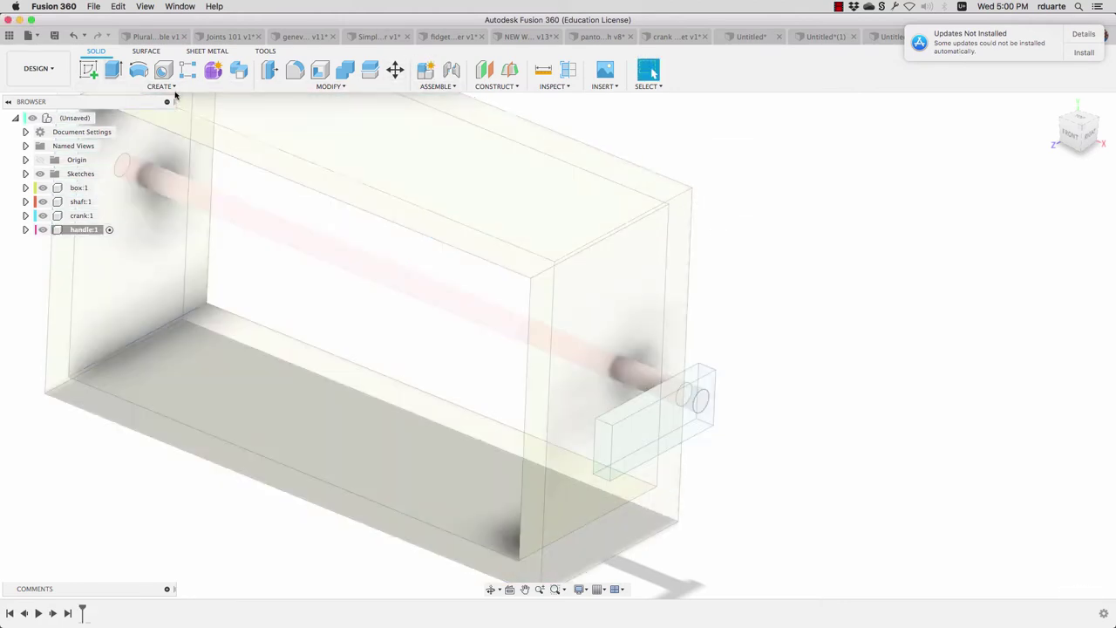
# Create a 13.476 mm, about 60 mm long cylinder on the crank plate's outer face.
pyautogui.click(166, 86)
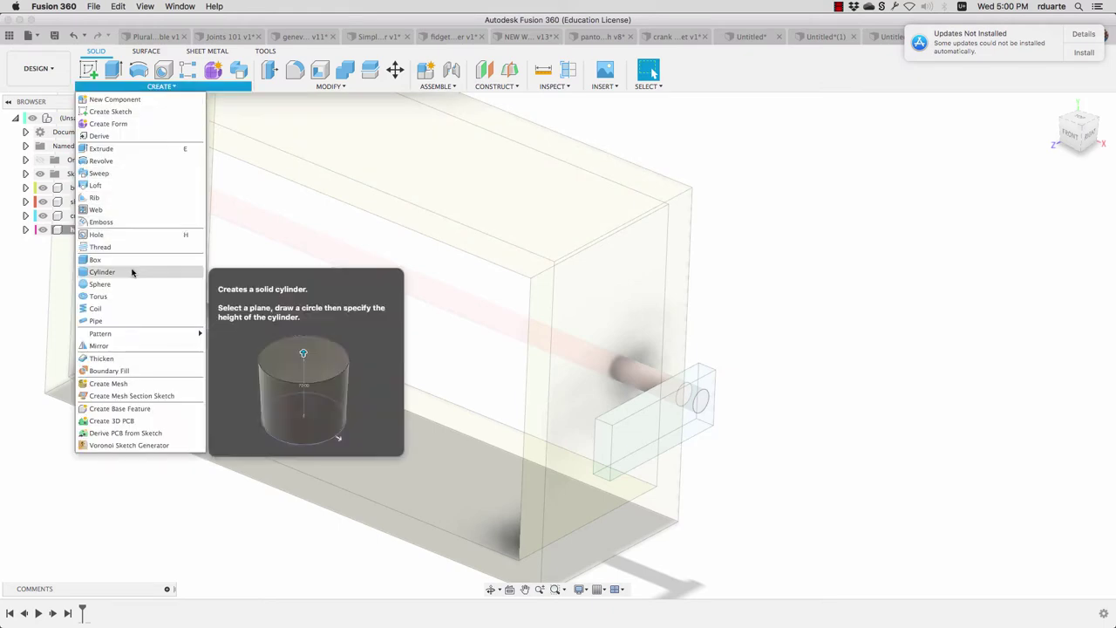
pyautogui.click(132, 272)
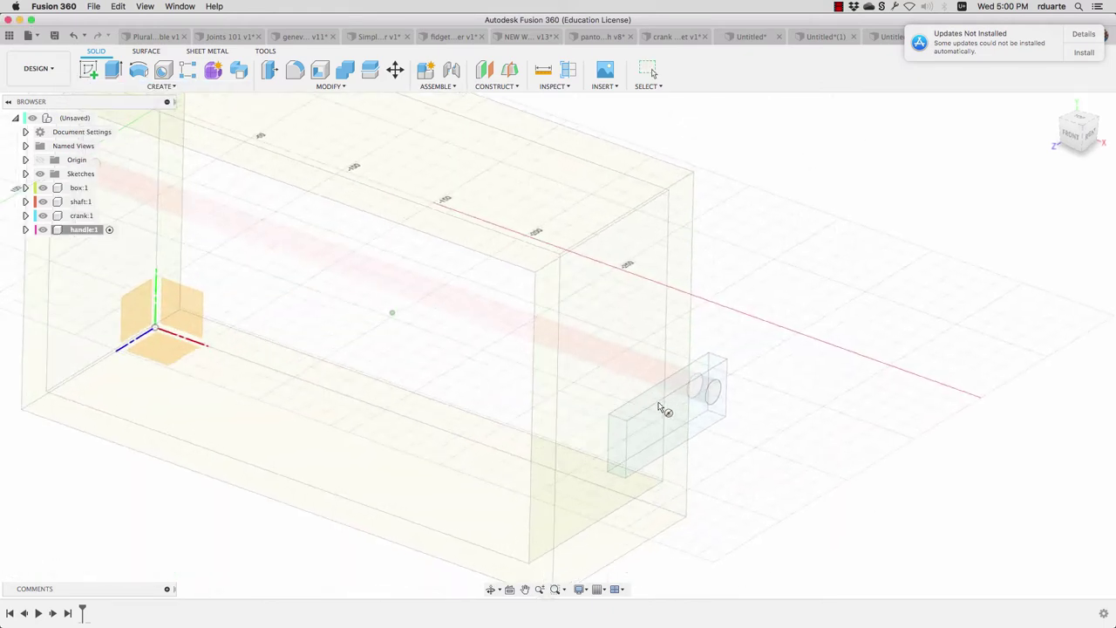
pyautogui.keyDown('shift'); pyautogui.moveTo(660, 408); pyautogui.dragTo(735, 165, button='middle'); pyautogui.keyUp('shift')
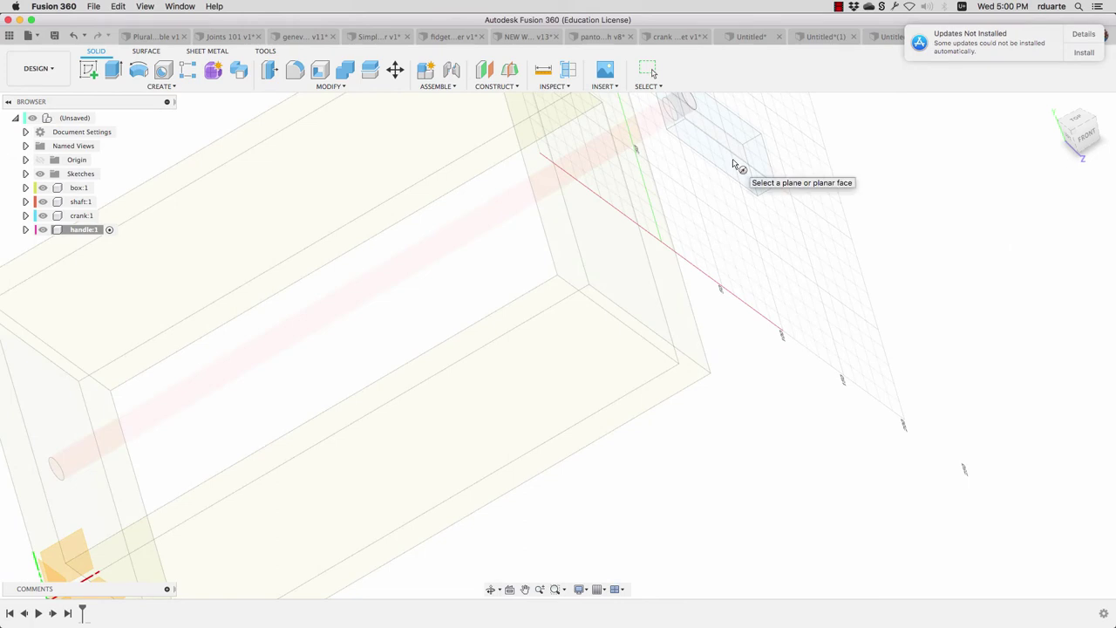
pyautogui.click(728, 159)
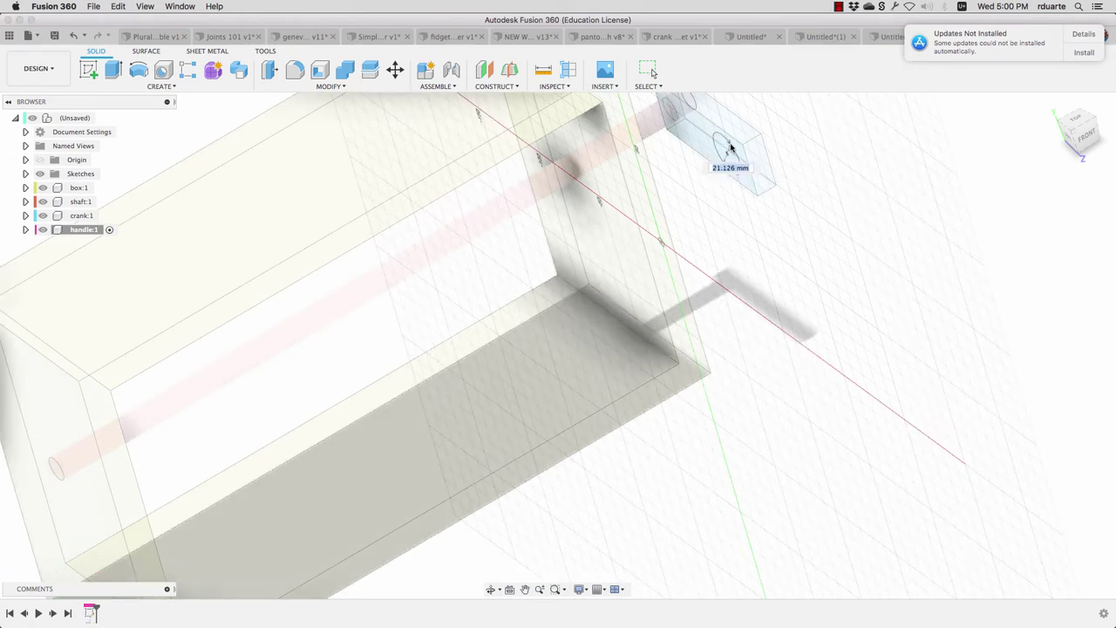
pyautogui.click(730, 154)
pyautogui.keyDown('shift'); pyautogui.moveTo(731, 154); pyautogui.dragTo(598, 242, button='middle'); pyautogui.keyUp('shift')
pyautogui.moveTo(597, 244); pyautogui.dragTo(748, 251)
pyautogui.click(1053, 260)
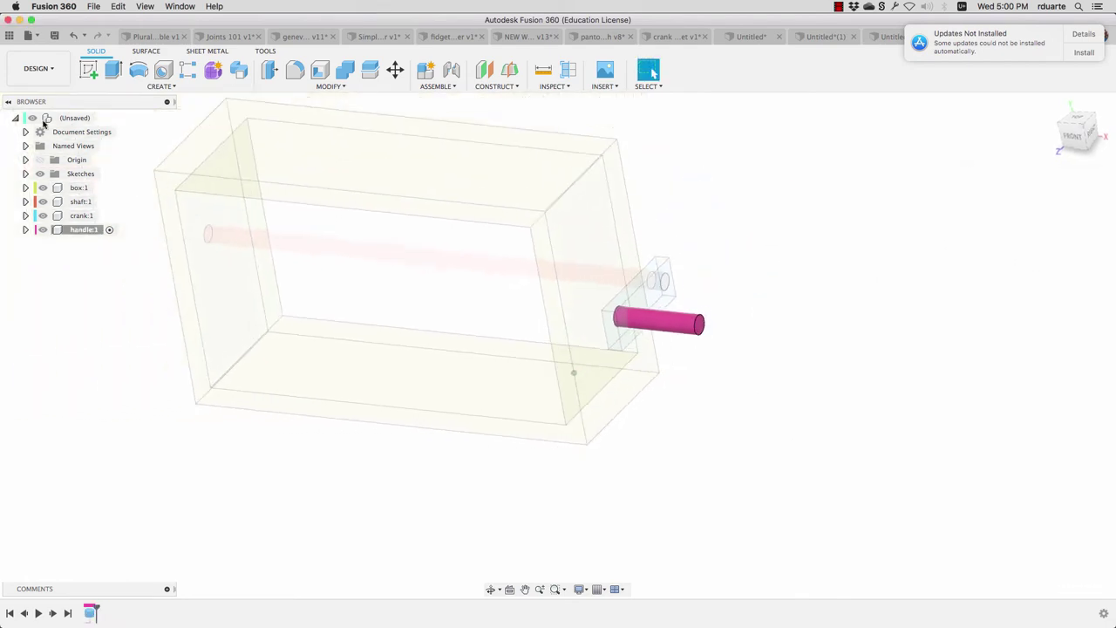
pyautogui.click(102, 117)
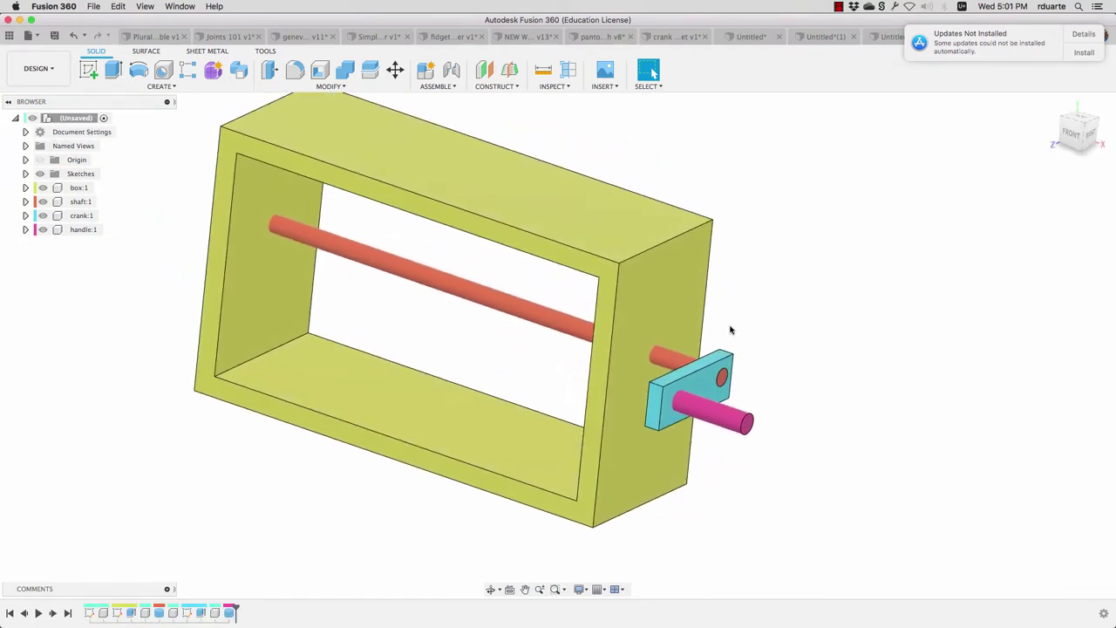
# Cut shaft and handle holes into the crank plate with a Combine cut.
pyautogui.keyDown('shift'); pyautogui.moveTo(704, 402); pyautogui.dragTo(726, 375, button='middle'); pyautogui.keyUp('shift')
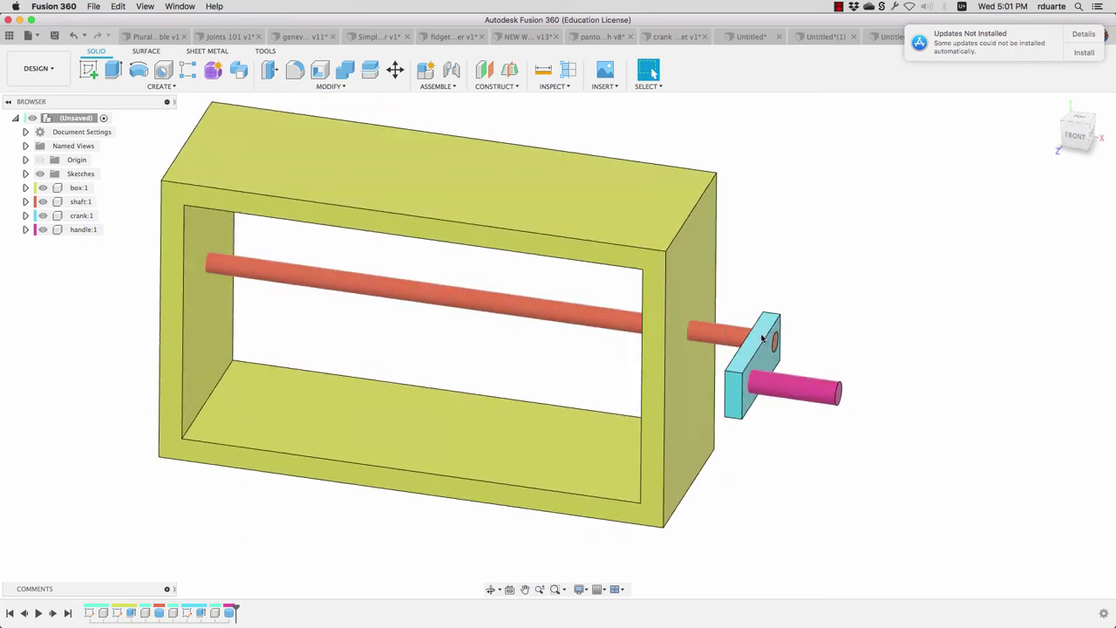
pyautogui.scroll(4, 763, 340)
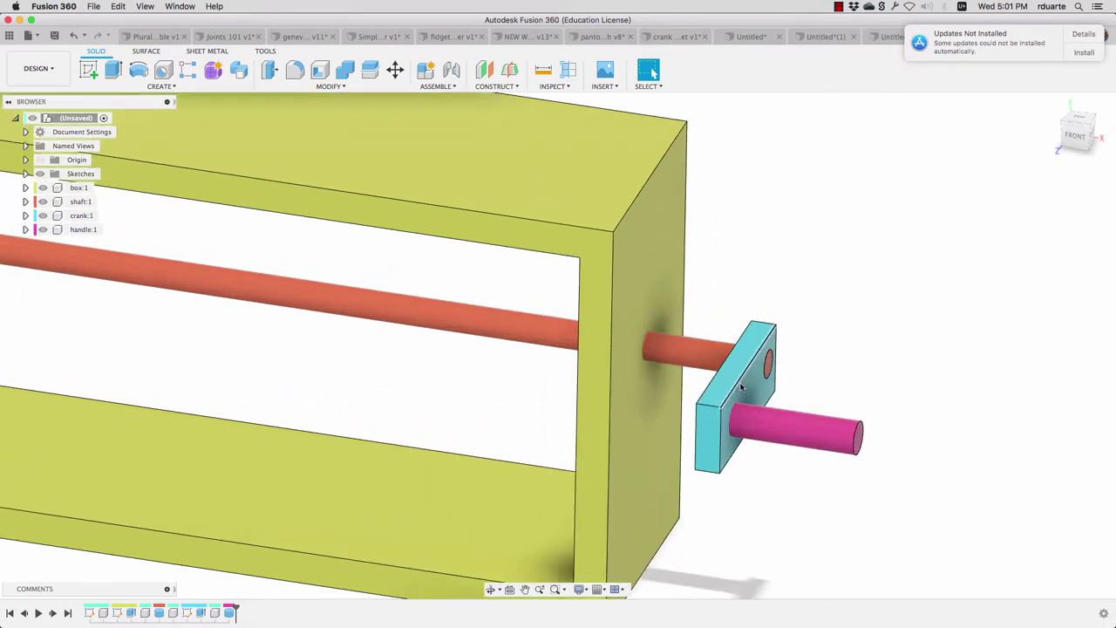
pyautogui.click(326, 87)
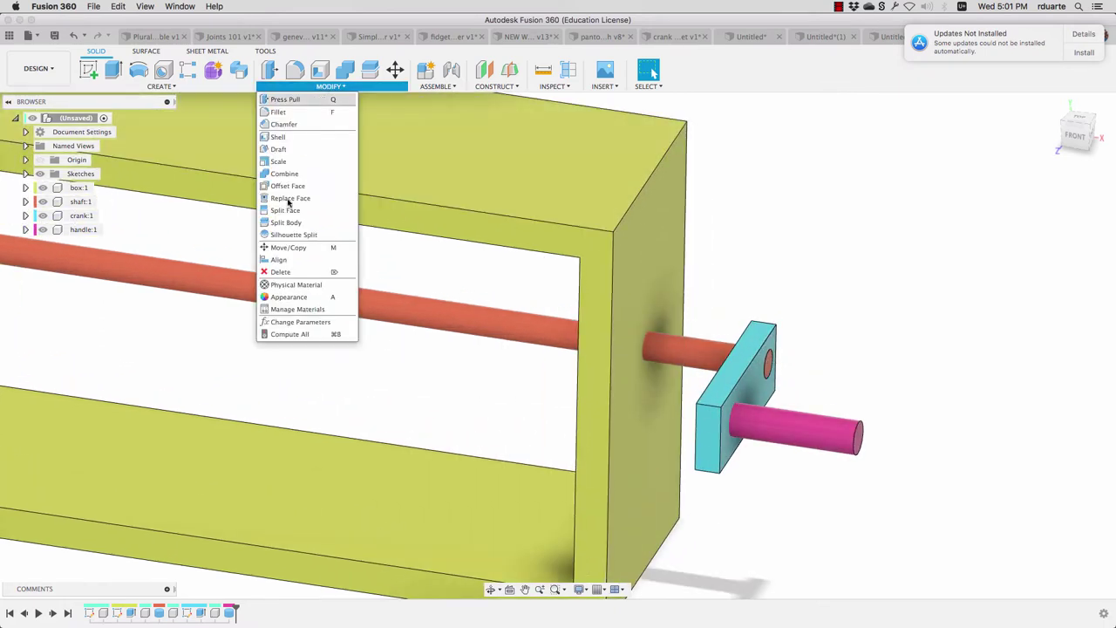
pyautogui.click(284, 175)
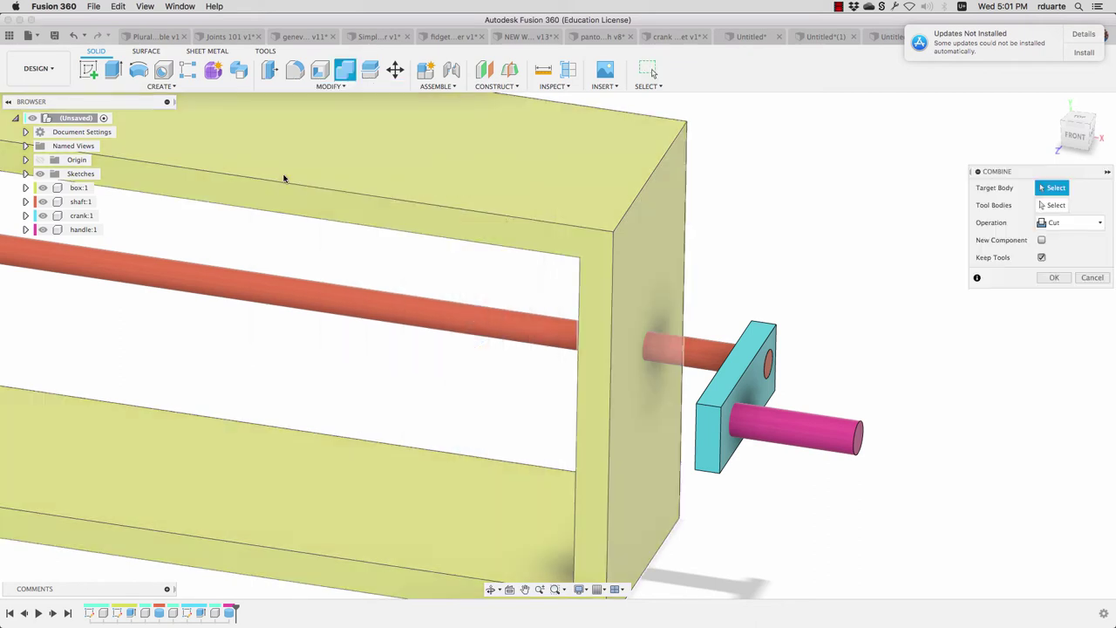
pyautogui.click(760, 377)
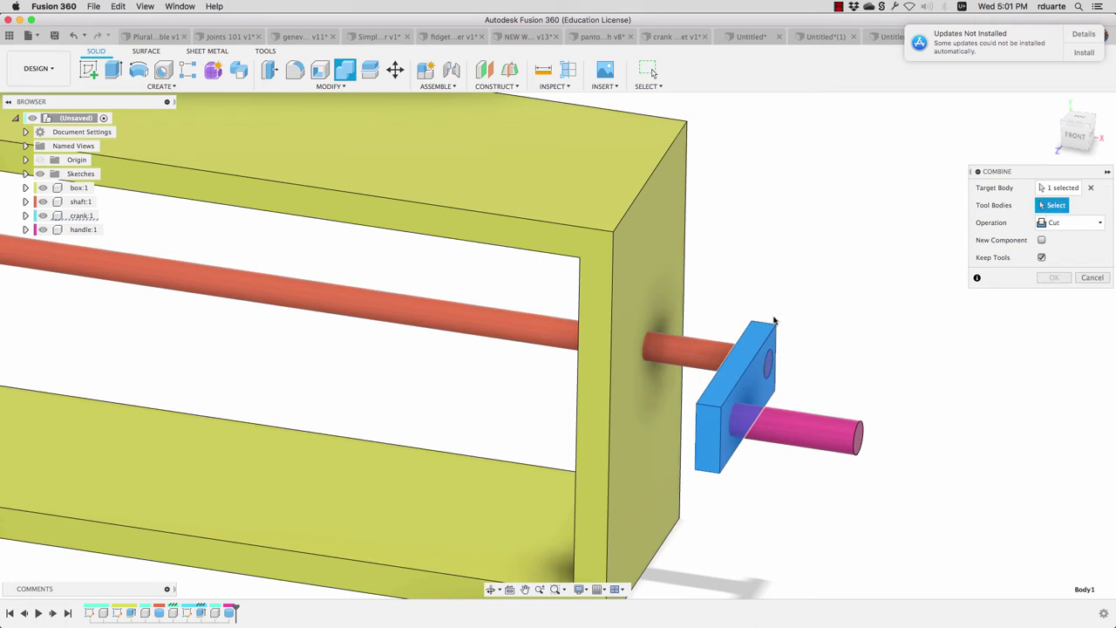
pyautogui.click(690, 356)
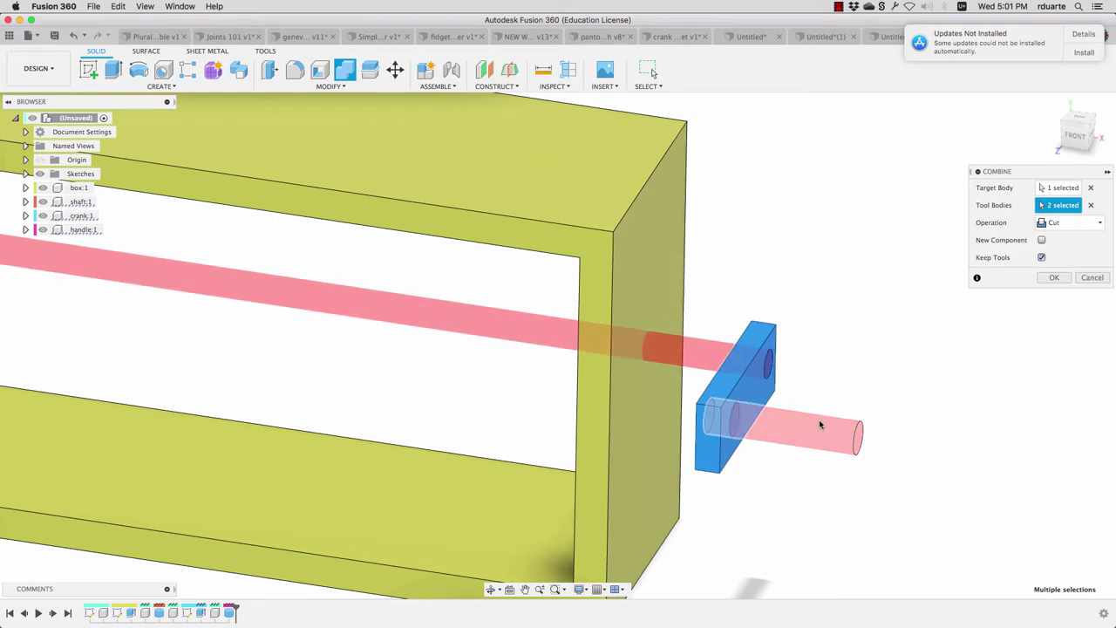
pyautogui.click(1064, 278)
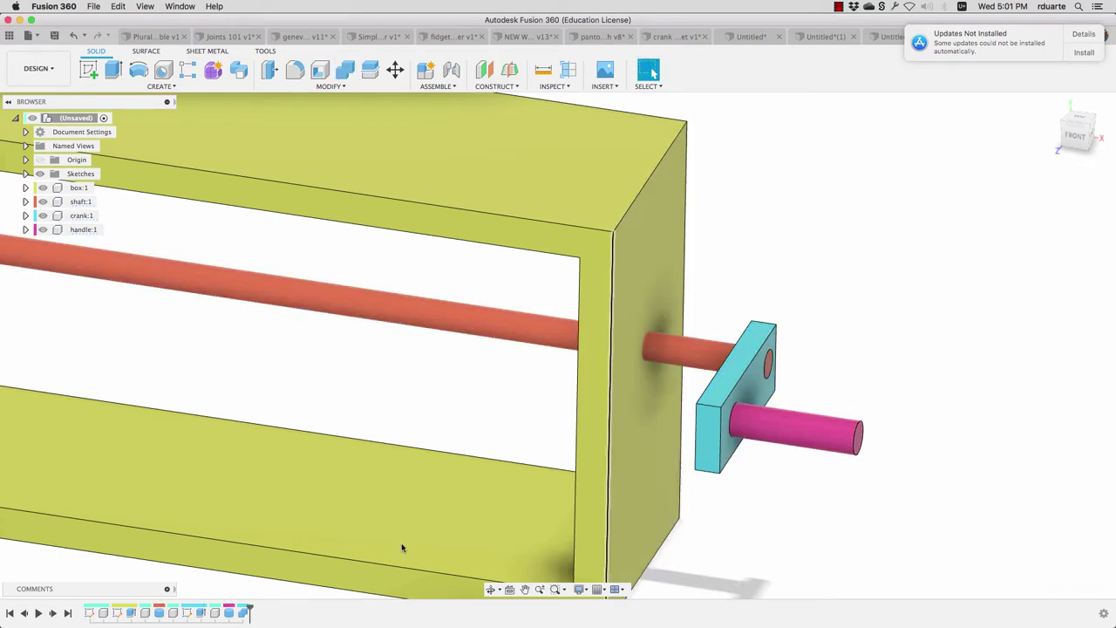
# Inspect the Combine1 feature in crank's history, then zoom out on the whole assembly.
pyautogui.click(244, 614)
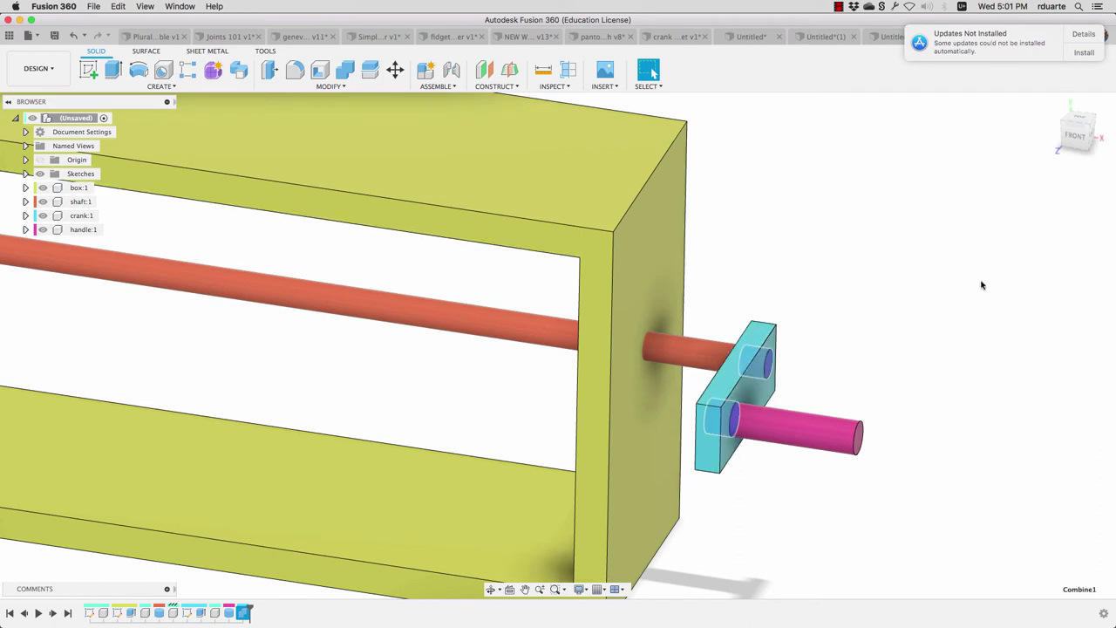
pyautogui.click(104, 216)
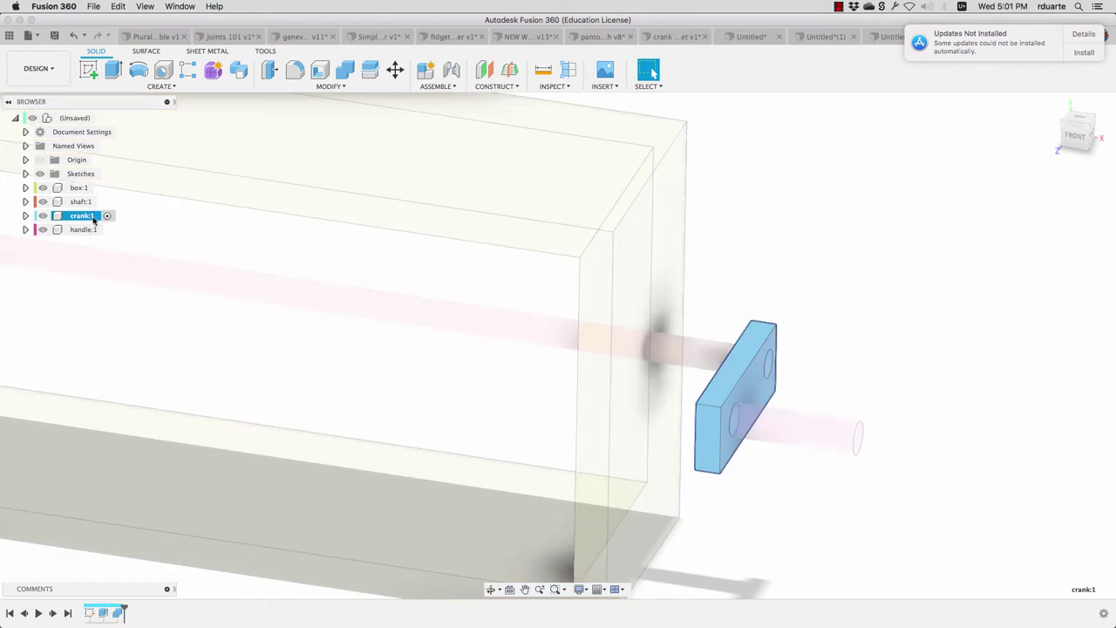
pyautogui.click(118, 612)
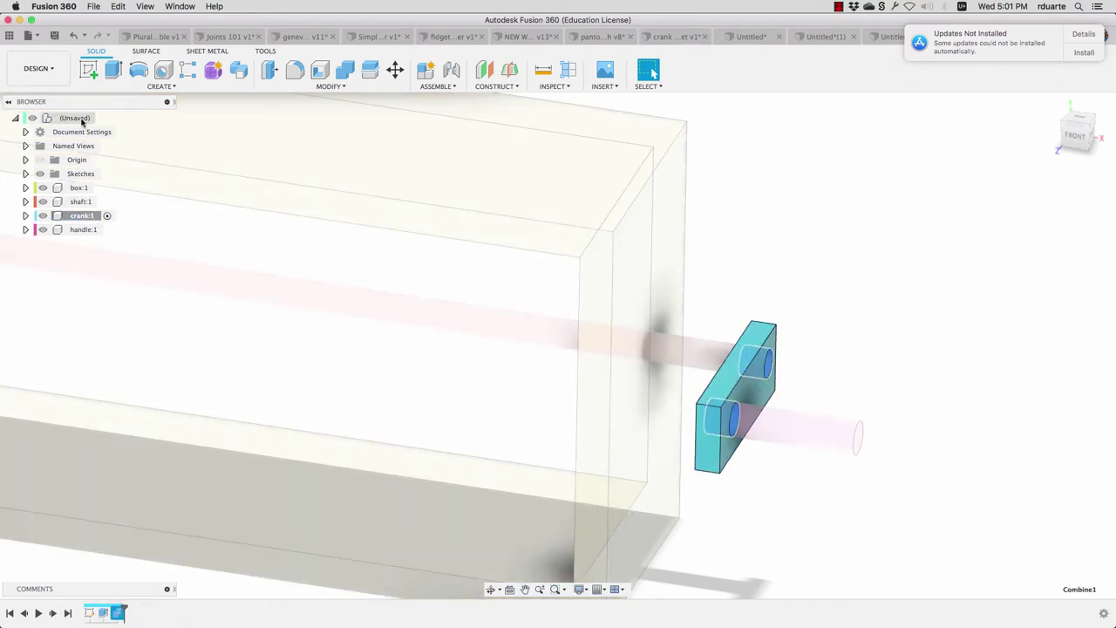
pyautogui.click(103, 118)
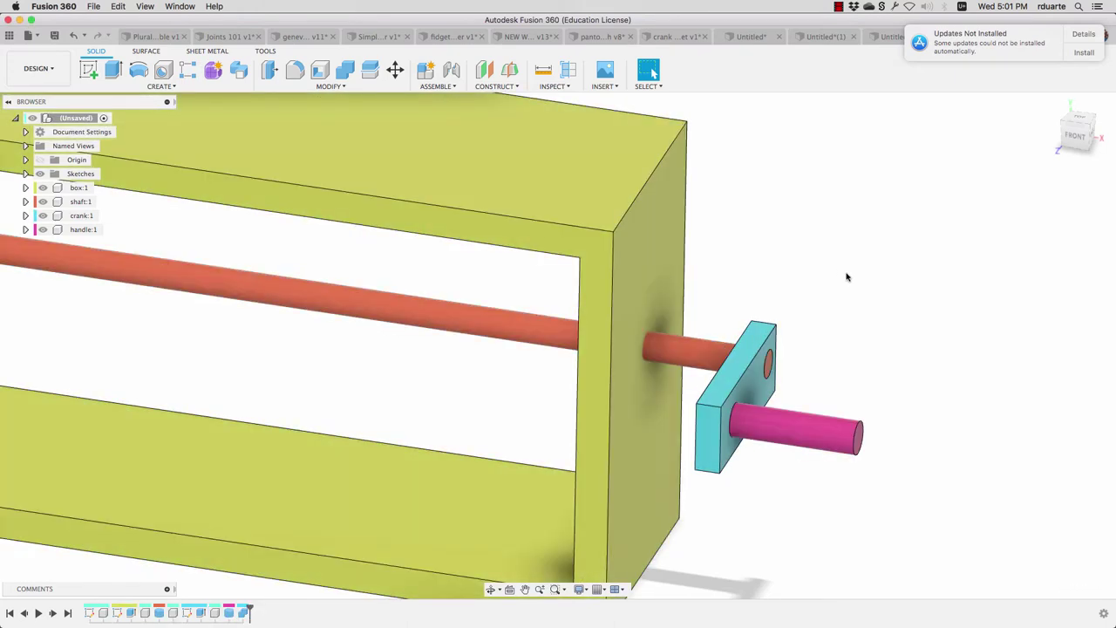
pyautogui.scroll(-5, 848, 277)
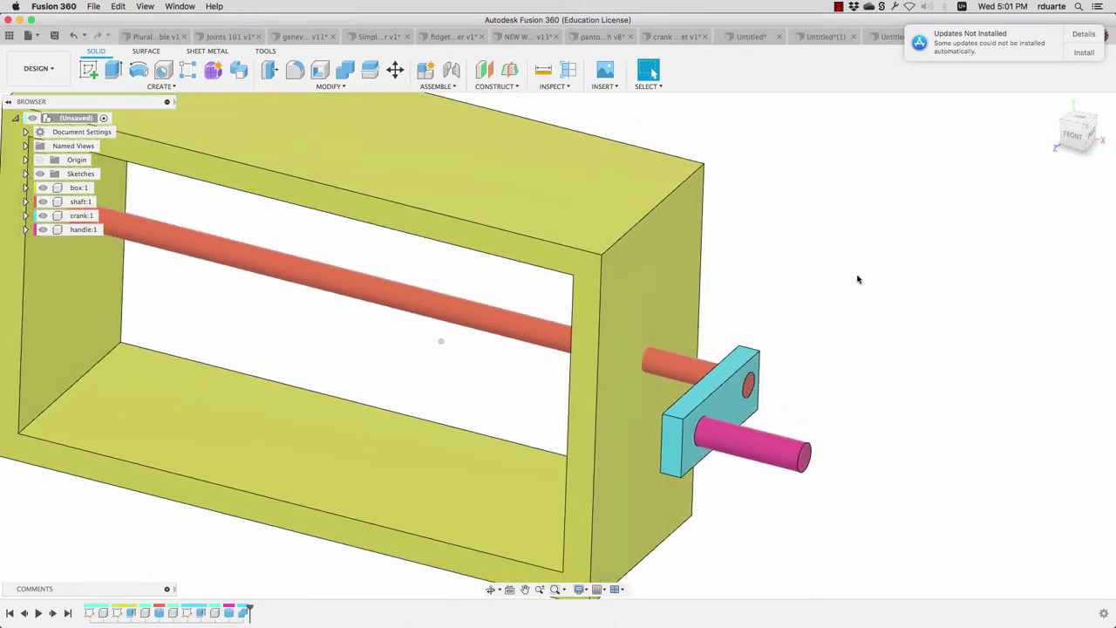
pyautogui.scroll(-4, 859, 279)
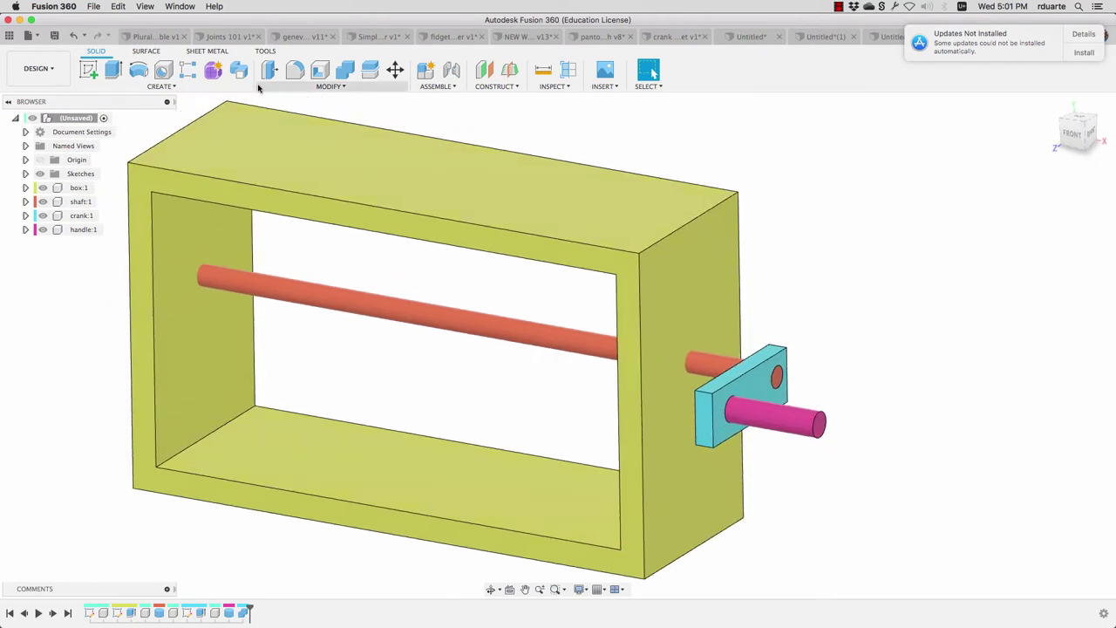
# Cut the shaft out of the box with a Combine cut, keeping the shaft.
pyautogui.click(293, 89)
pyautogui.click(296, 174)
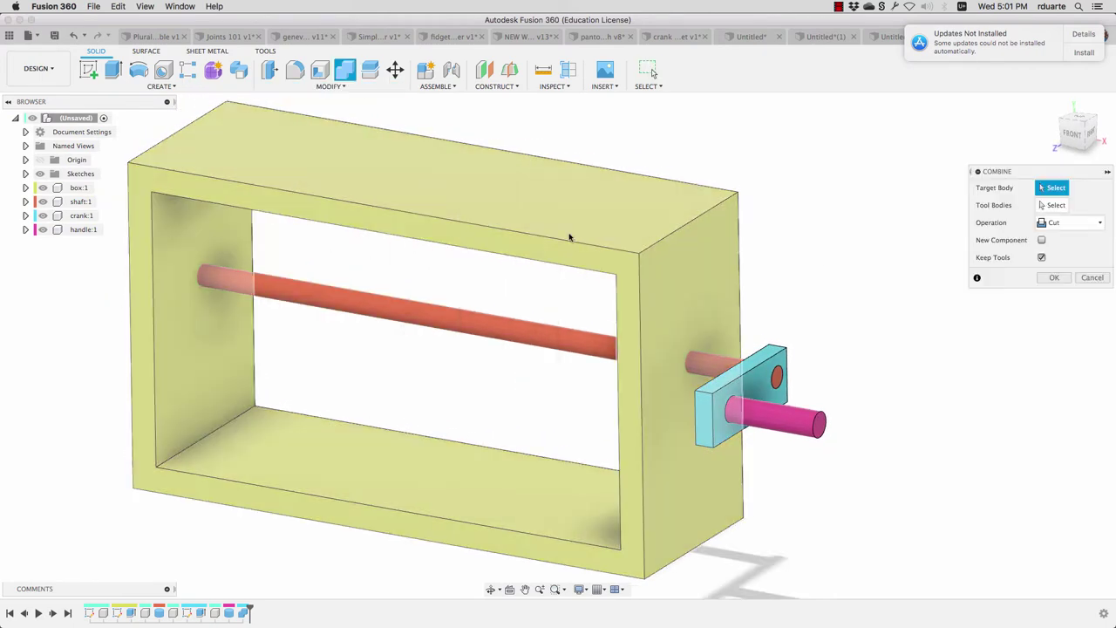
pyautogui.click(594, 228)
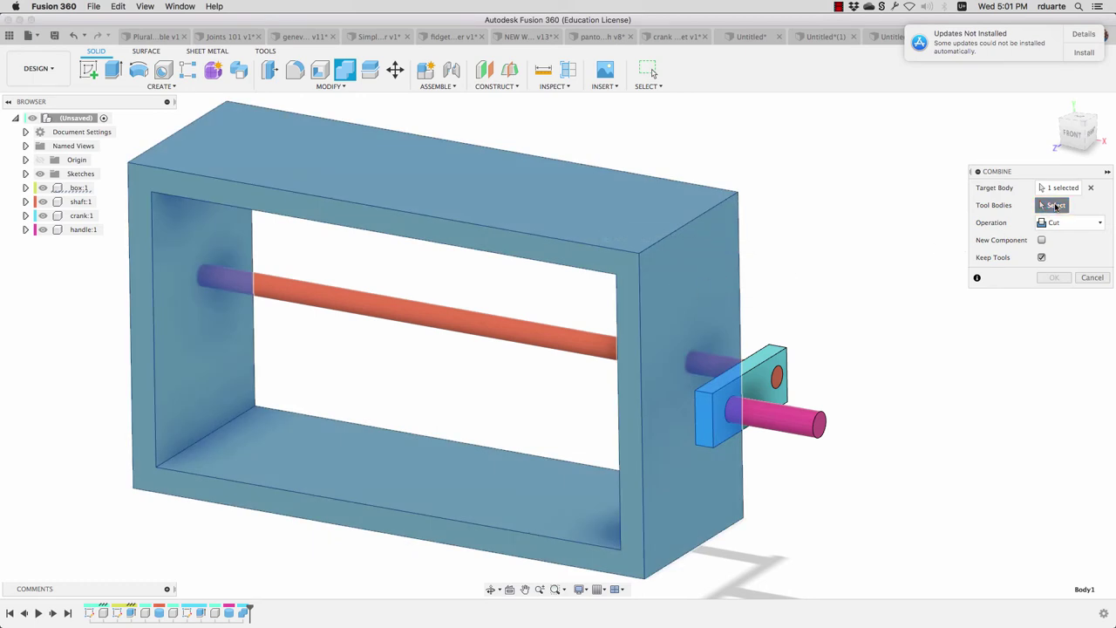
pyautogui.click(545, 340)
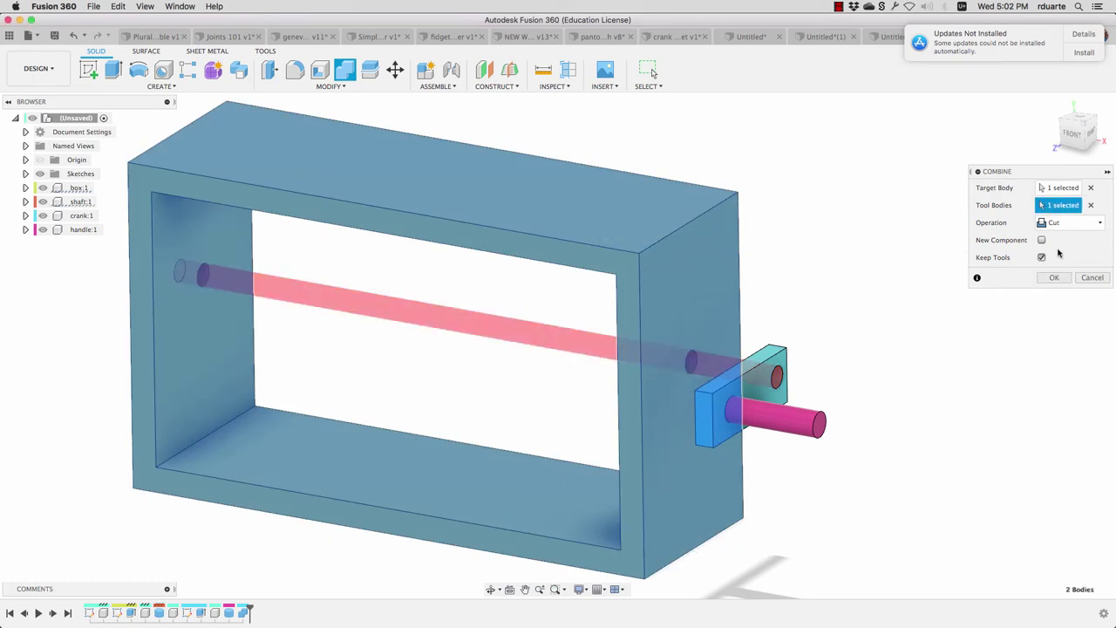
pyautogui.click(1052, 276)
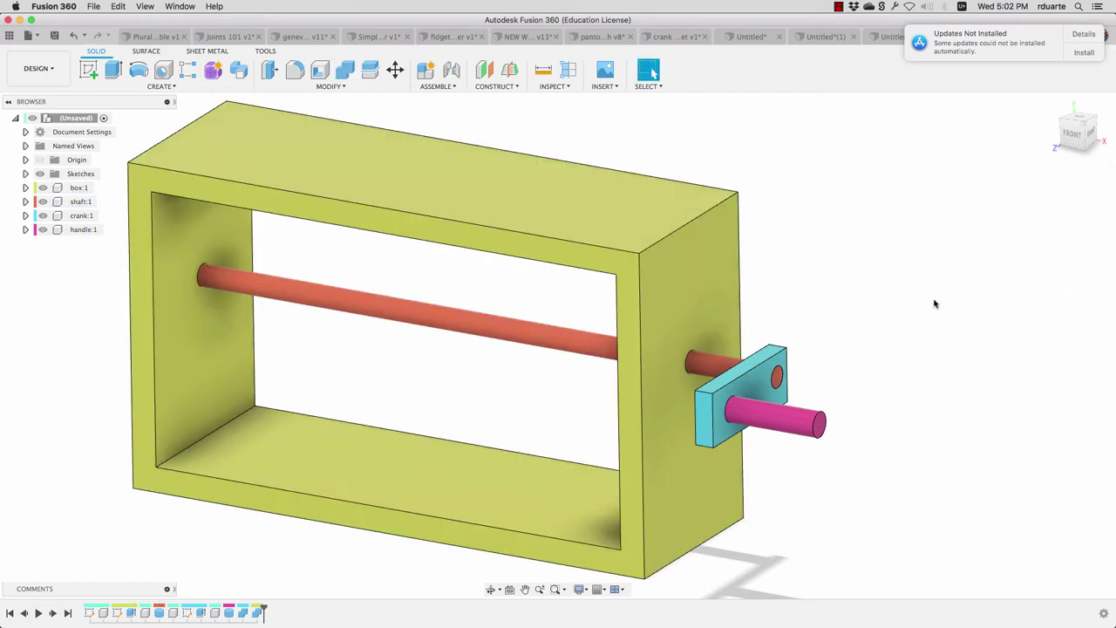
# Hide shaft:1 and select the hole face in the box's side.
pyautogui.click(41, 202)
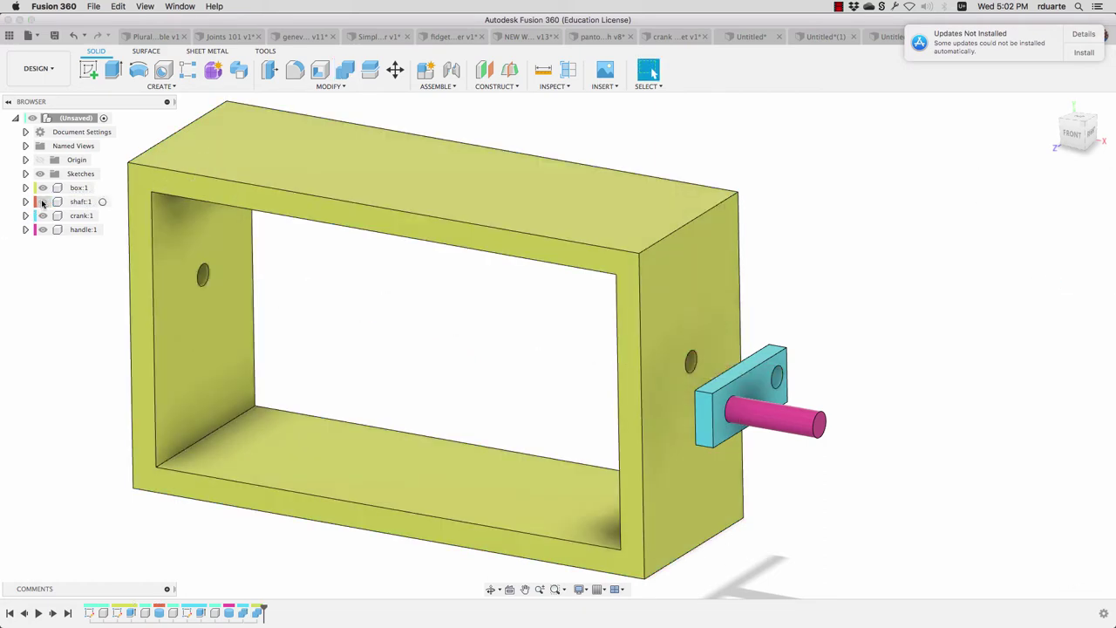
pyautogui.click(42, 202)
pyautogui.click(42, 202)
pyautogui.scroll(3, 743, 379)
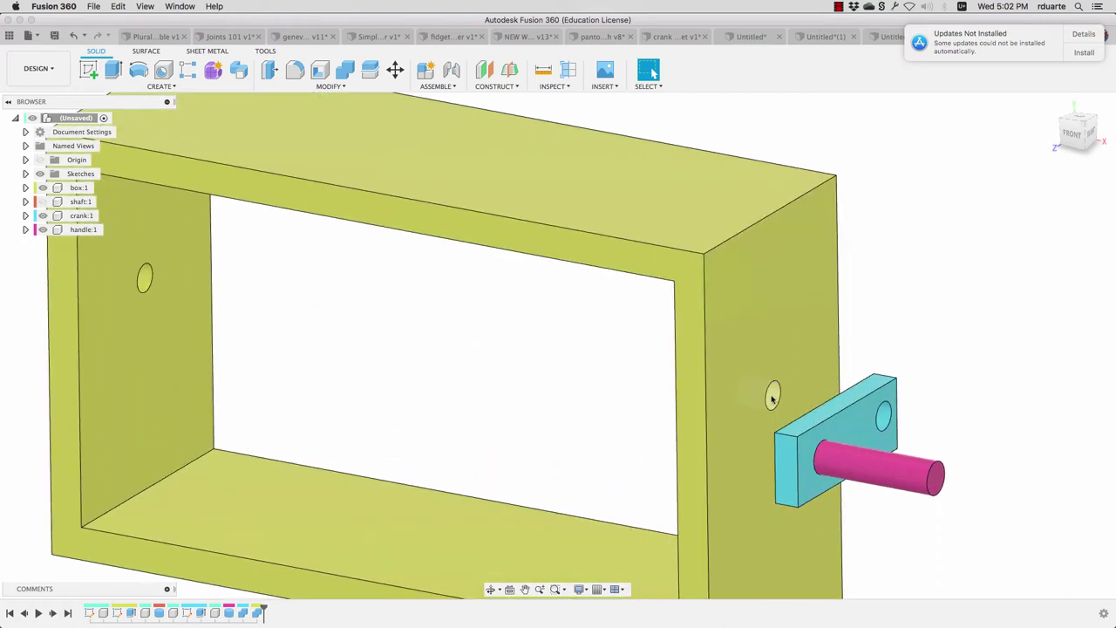
pyautogui.scroll(1, 760, 412)
pyautogui.click(761, 414)
pyautogui.click(330, 86)
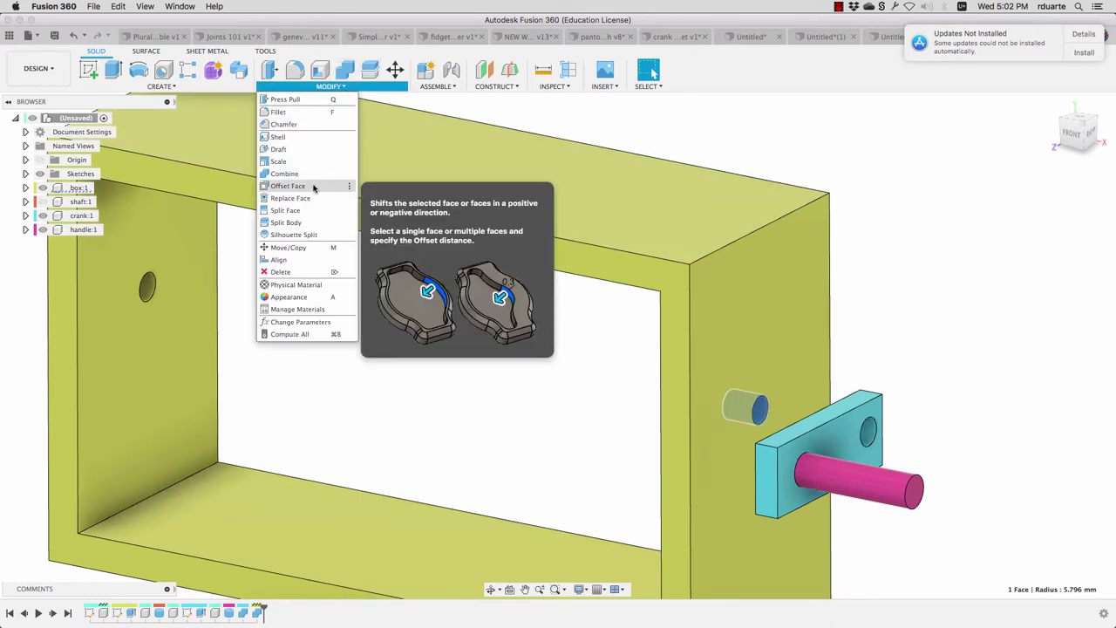
# Make shaft:1 visible again and orbit to a more frontal view of the holed box.
pyautogui.click(860, 350)
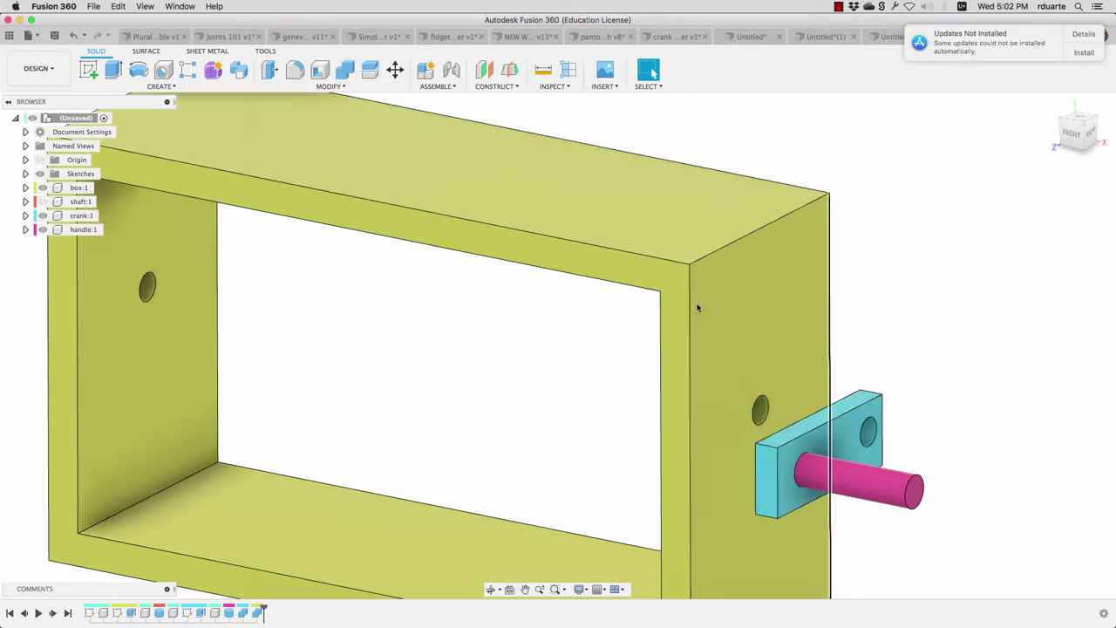
pyautogui.click(43, 201)
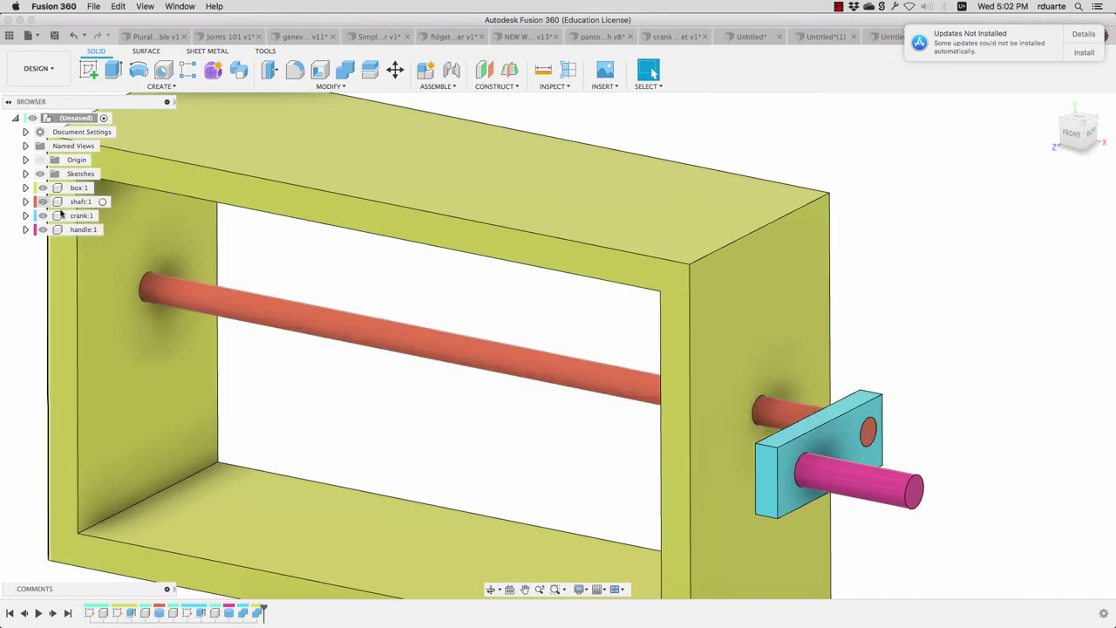
pyautogui.keyDown('shift'); pyautogui.moveTo(889, 317); pyautogui.dragTo(837, 432, button='middle'); pyautogui.keyUp('shift')
pyautogui.scroll(-4, 949, 358)
pyautogui.keyDown('shift'); pyautogui.moveTo(877, 397); pyautogui.dragTo(885, 395, button='middle'); pyautogui.keyUp('shift')
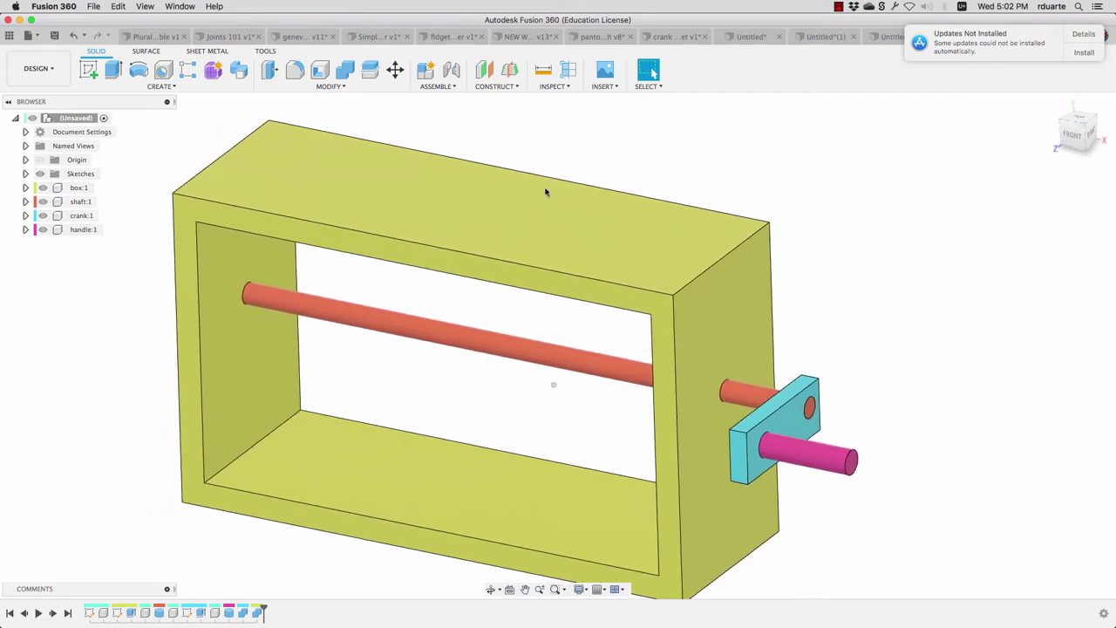
# Postpone the software update notification with Install > Try in an Hour.
pyautogui.click(436, 85)
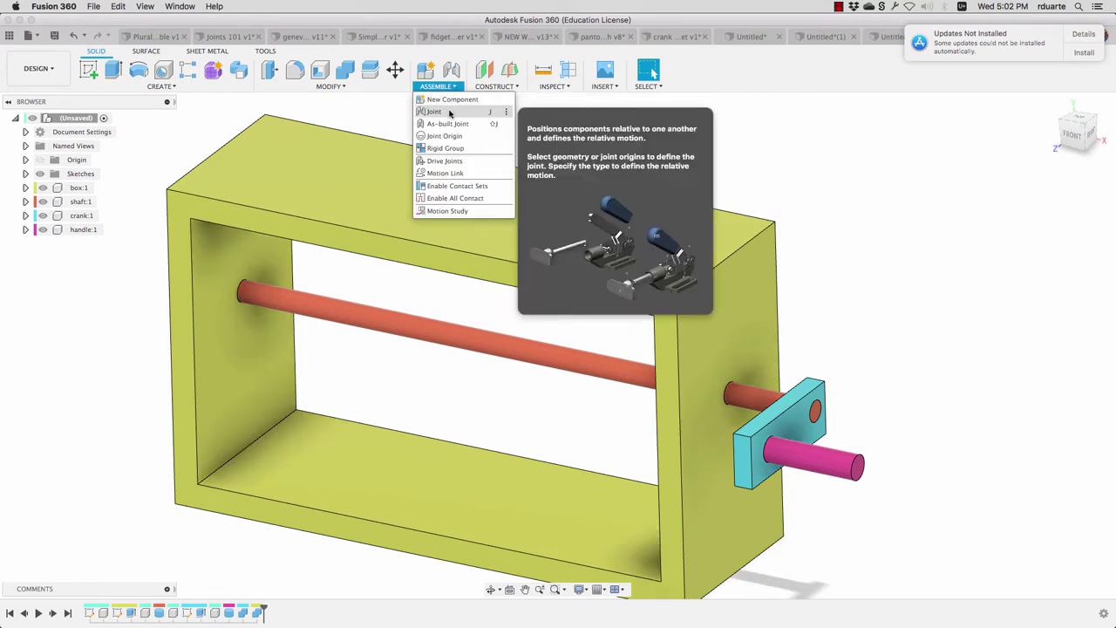
pyautogui.click(868, 202)
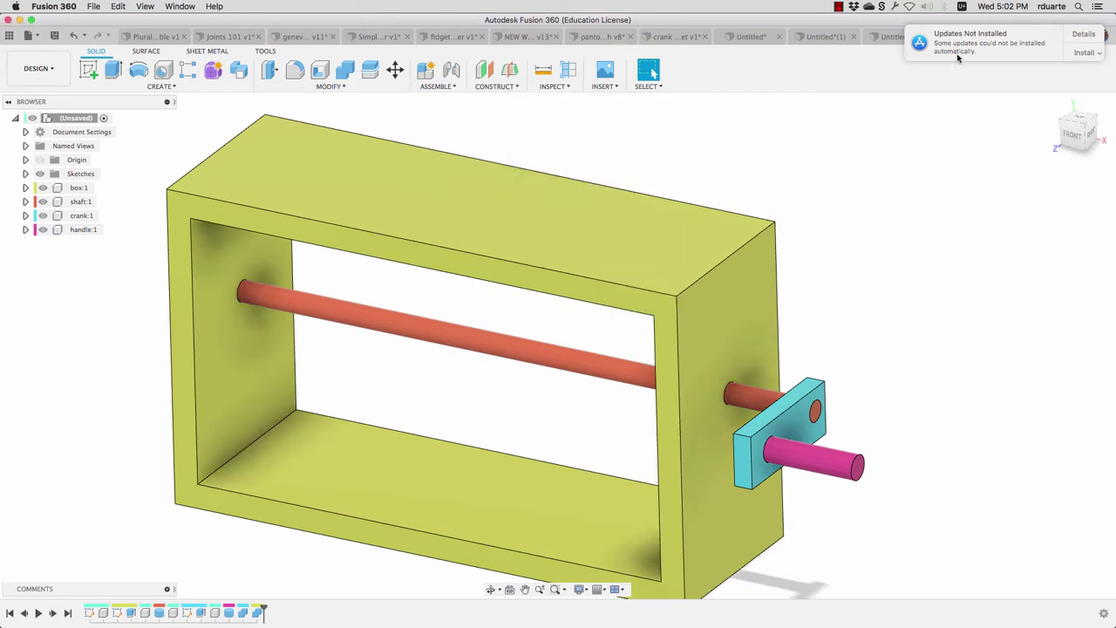
pyautogui.click(1077, 52)
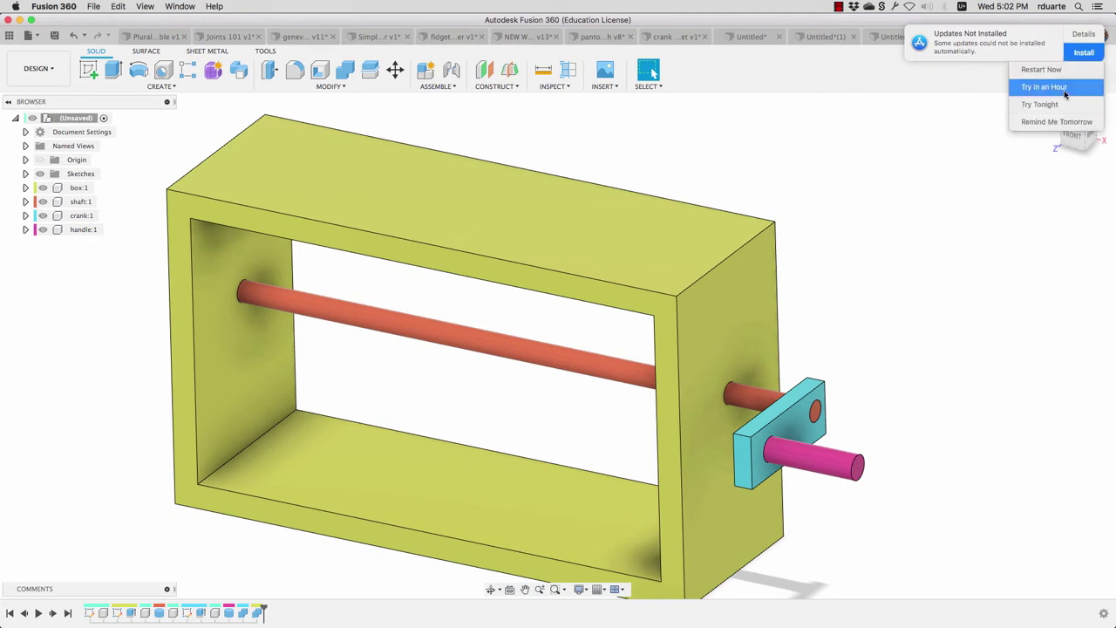
pyautogui.click(1037, 105)
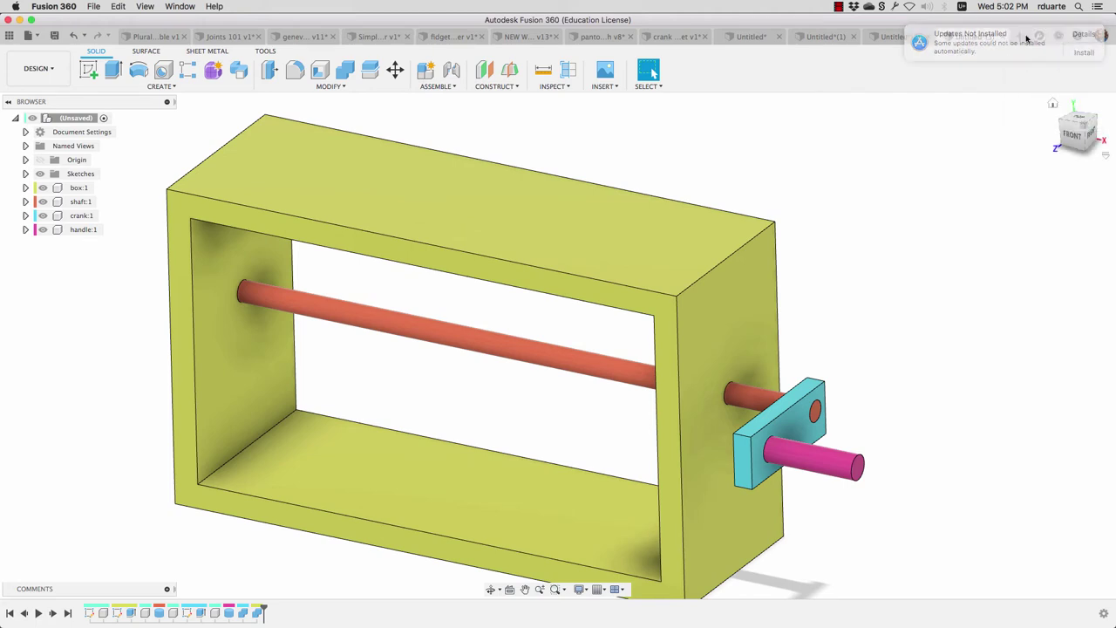
# Glance at the hex nut and two-box designs, then return to Untitled(3).
pyautogui.click(902, 37)
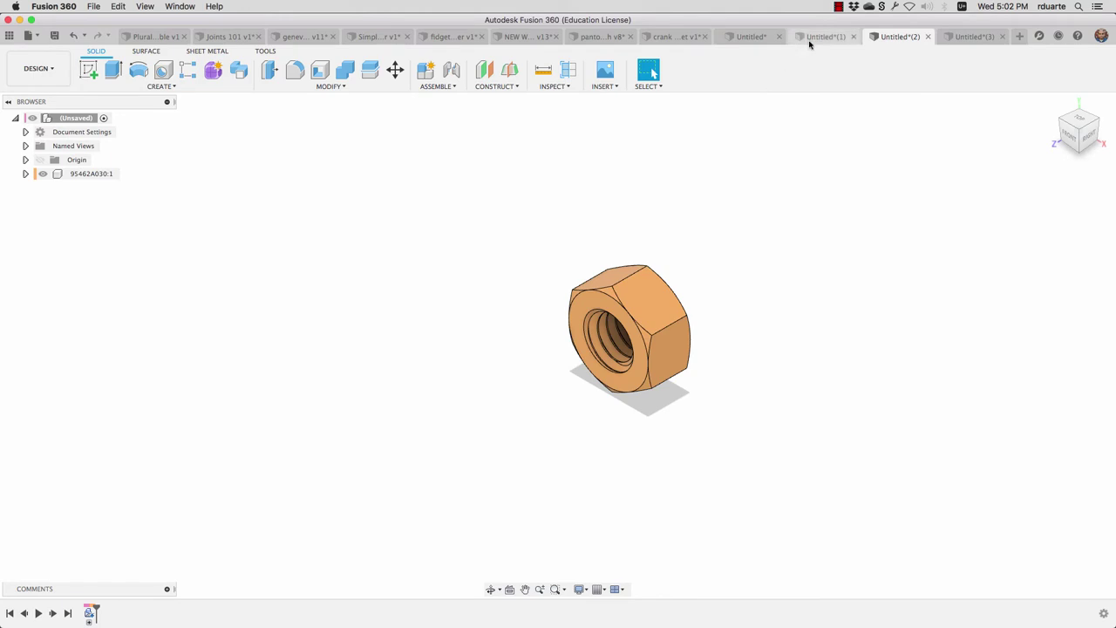
pyautogui.click(816, 36)
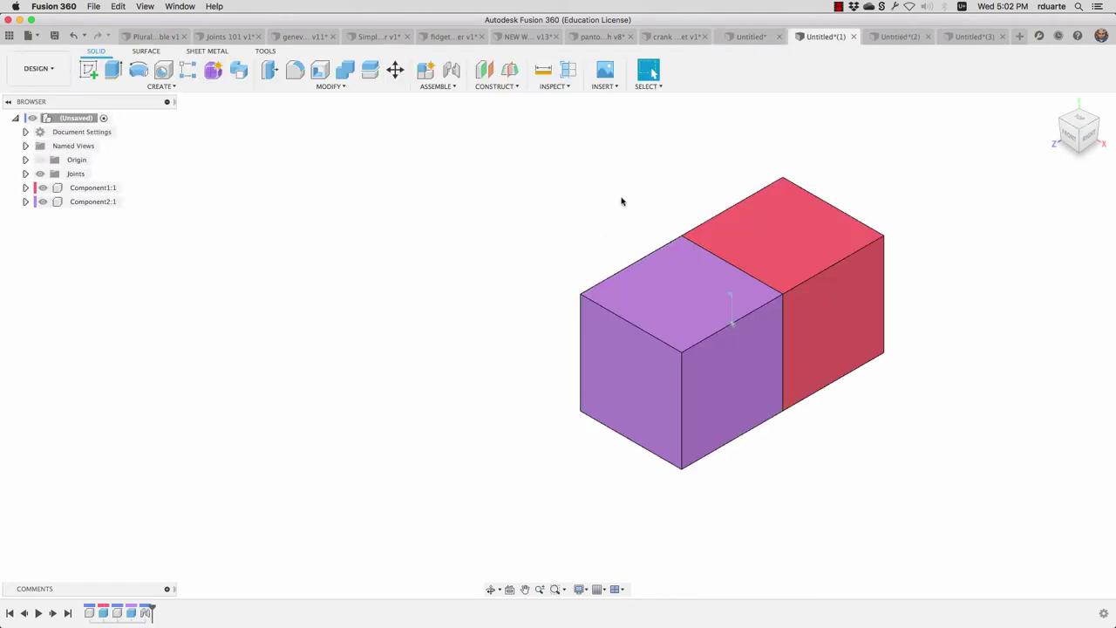
pyautogui.click(959, 37)
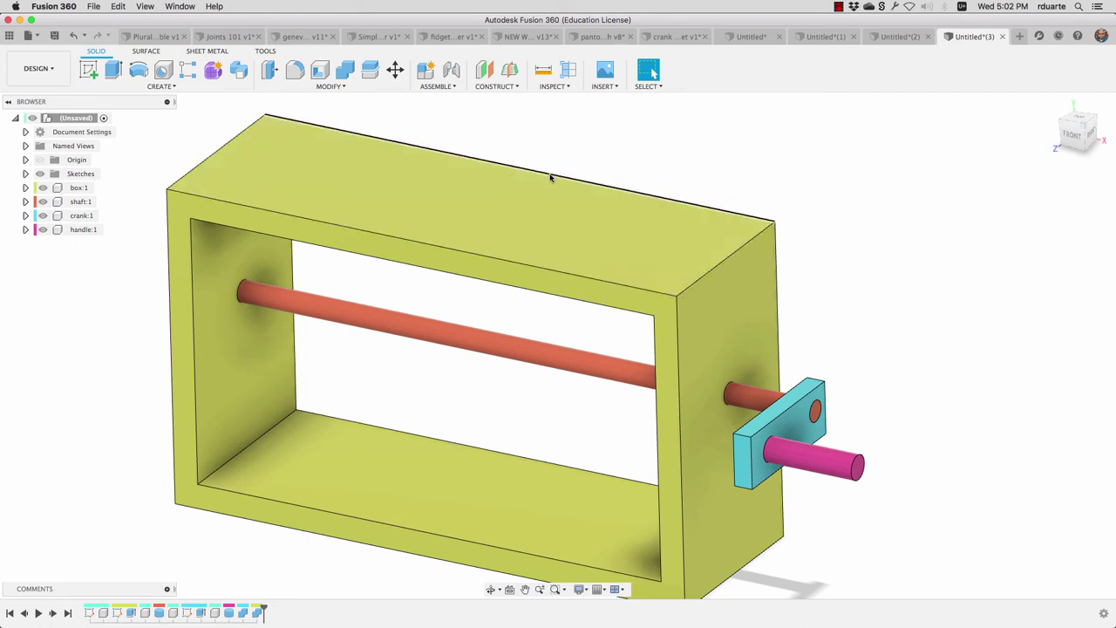
# Create a rigid as-built joint between the handle and the crank.
pyautogui.click(440, 86)
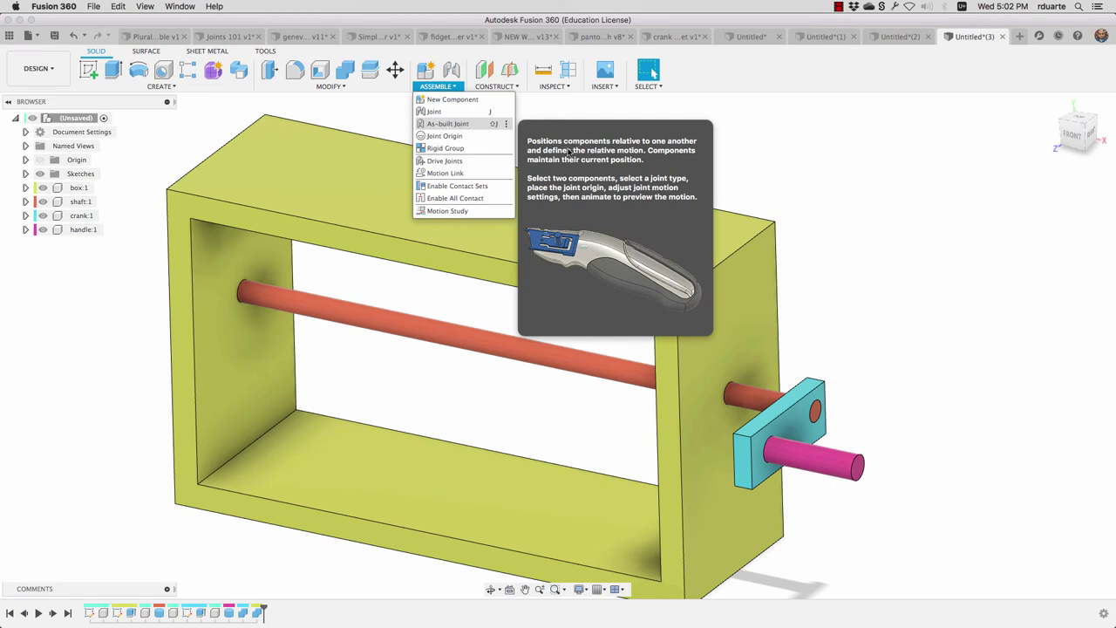
pyautogui.click(458, 124)
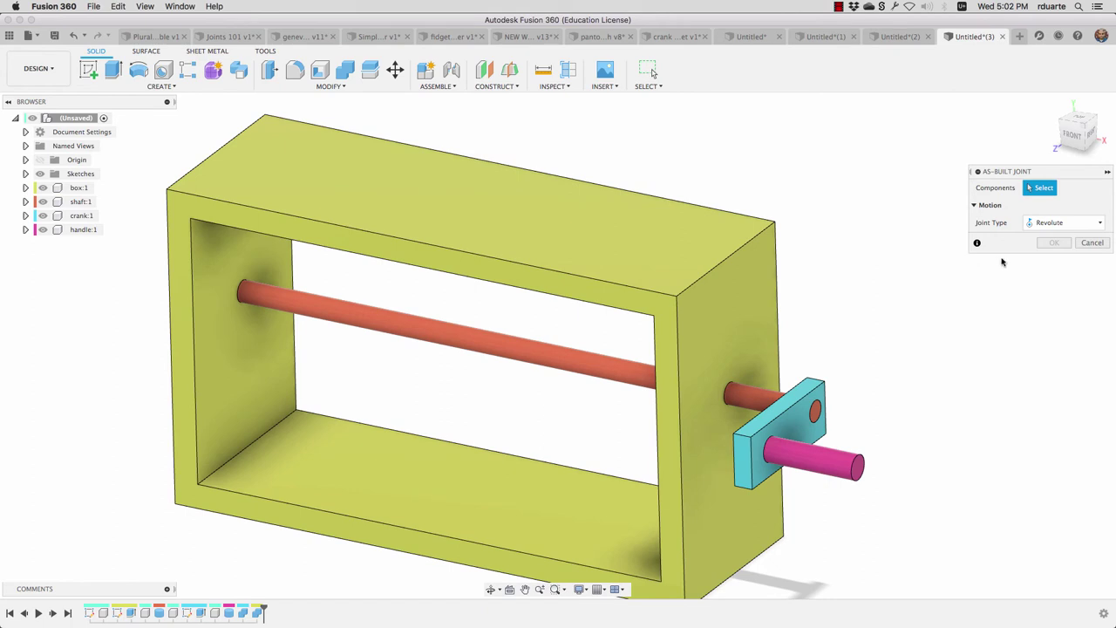
pyautogui.click(1056, 224)
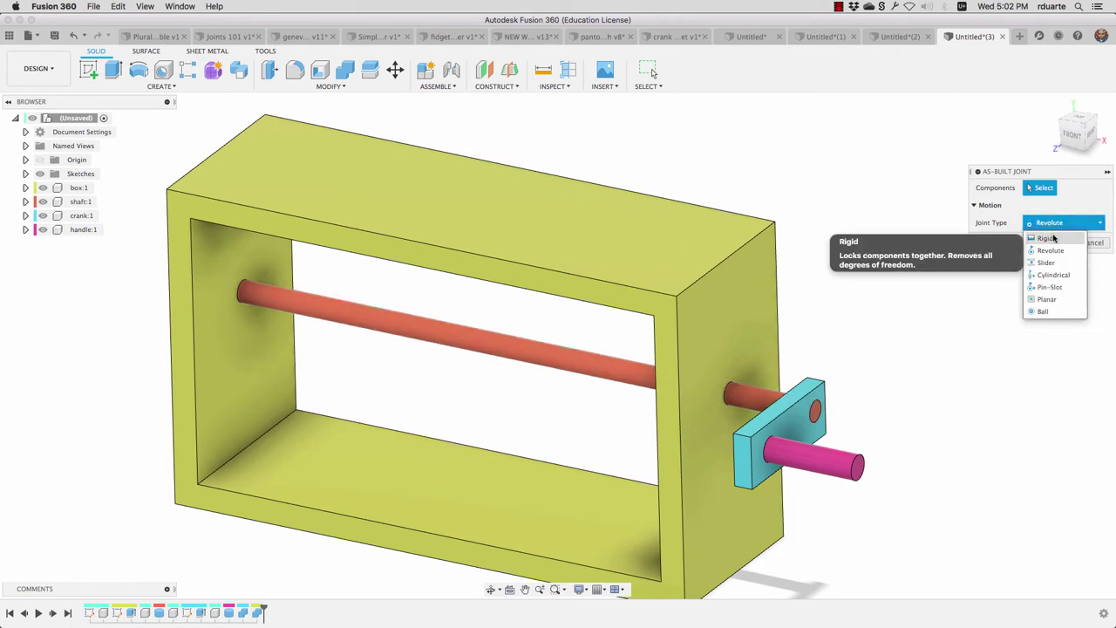
pyautogui.click(1046, 238)
pyautogui.click(819, 457)
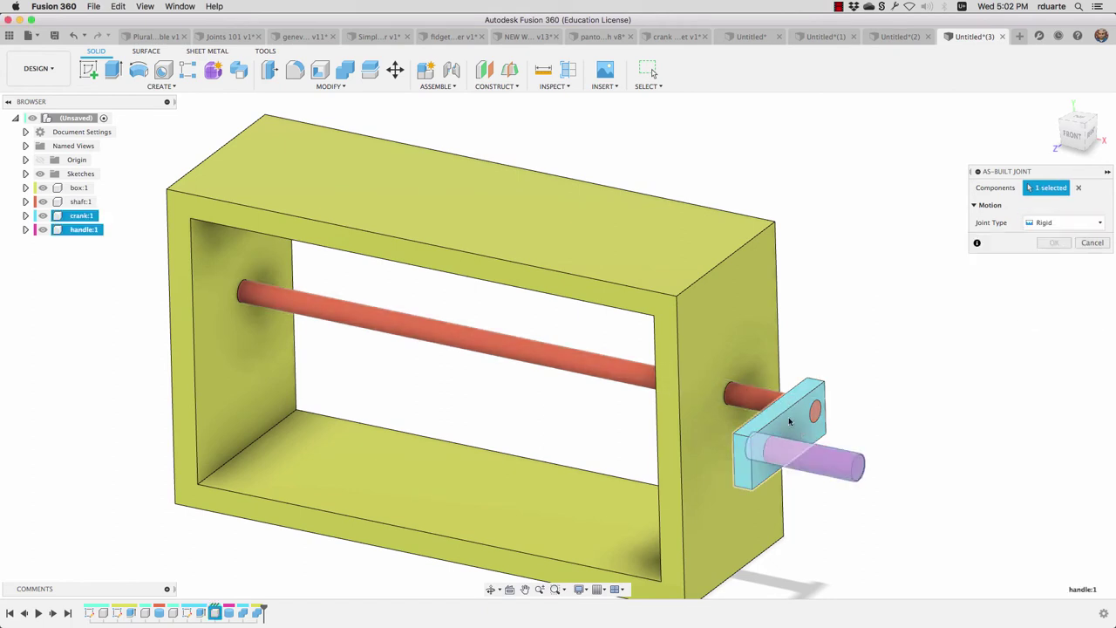
pyautogui.click(788, 417)
pyautogui.click(1053, 261)
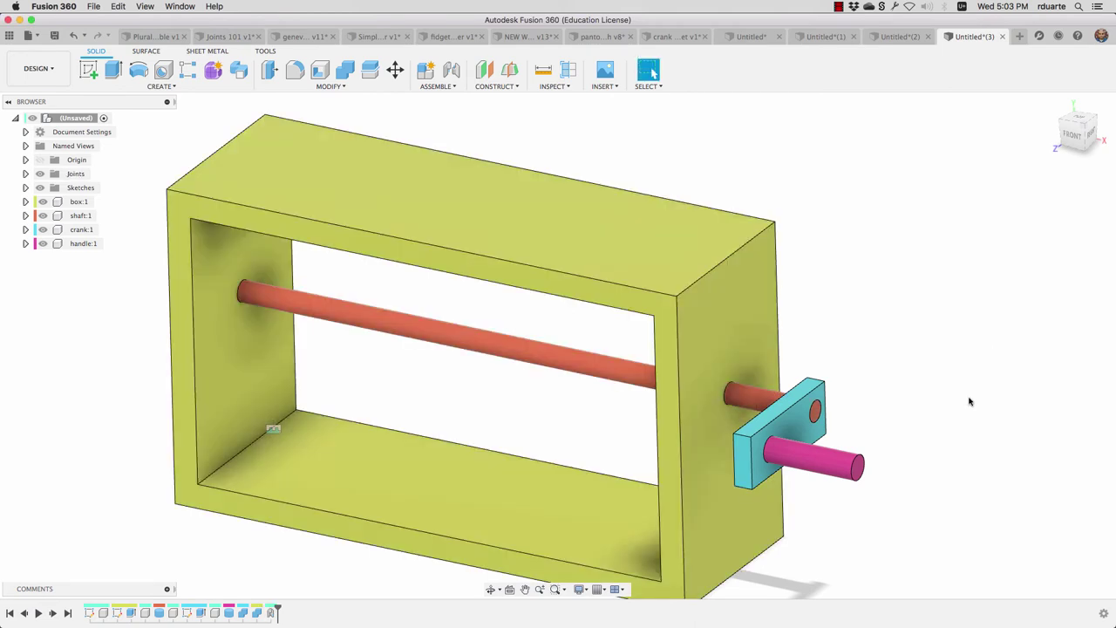
# Add a second rigid as-built joint locking the crank to the shaft.
pyautogui.hotkey('shift', 'j')
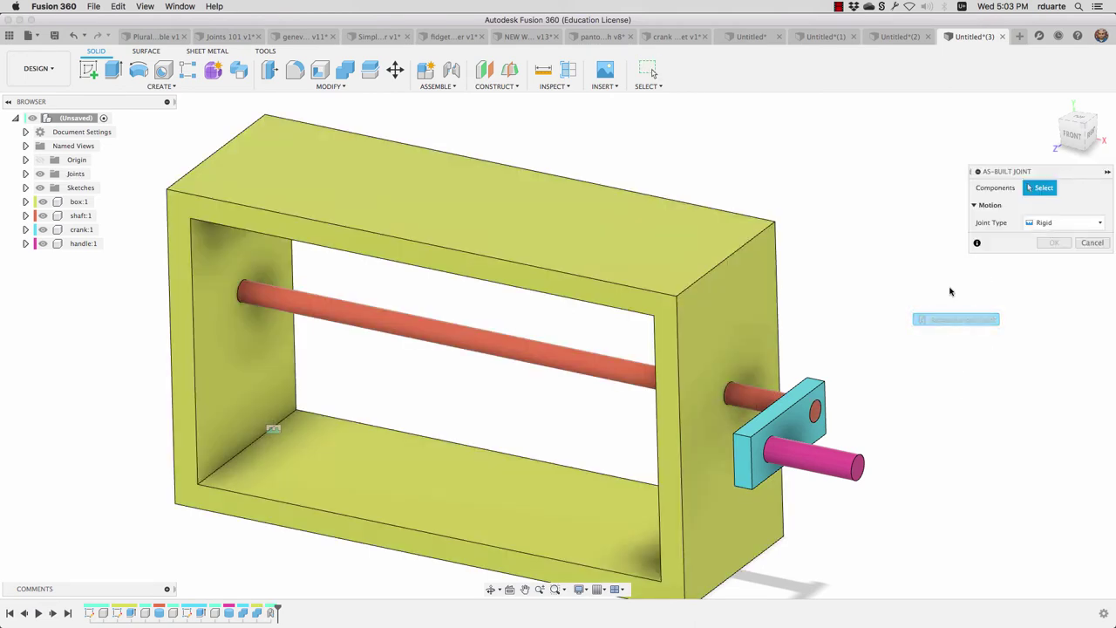
pyautogui.click(765, 403)
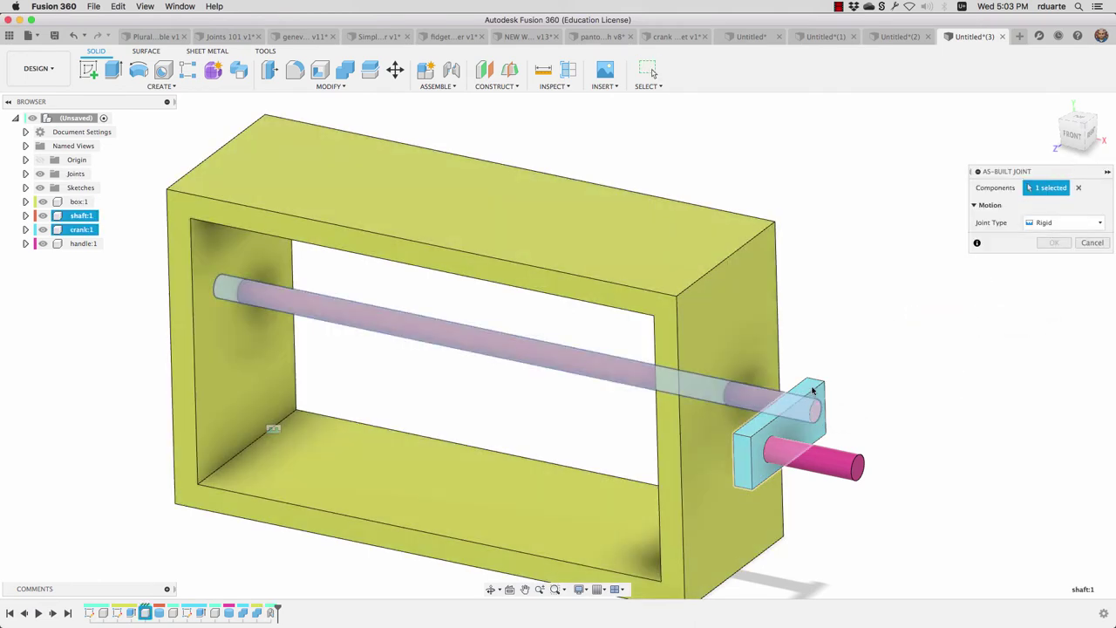
pyautogui.click(810, 398)
pyautogui.click(1054, 261)
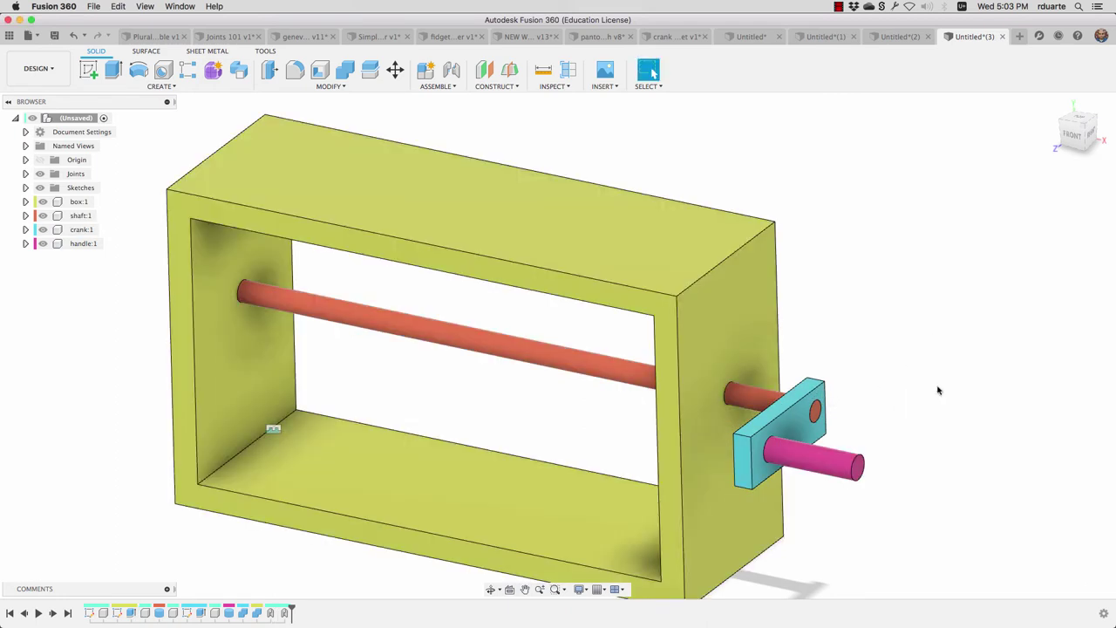
# Start a revolute as-built joint between the box and shaft, setting the origin at the shaft end.
pyautogui.hotkey('shift', 'j')
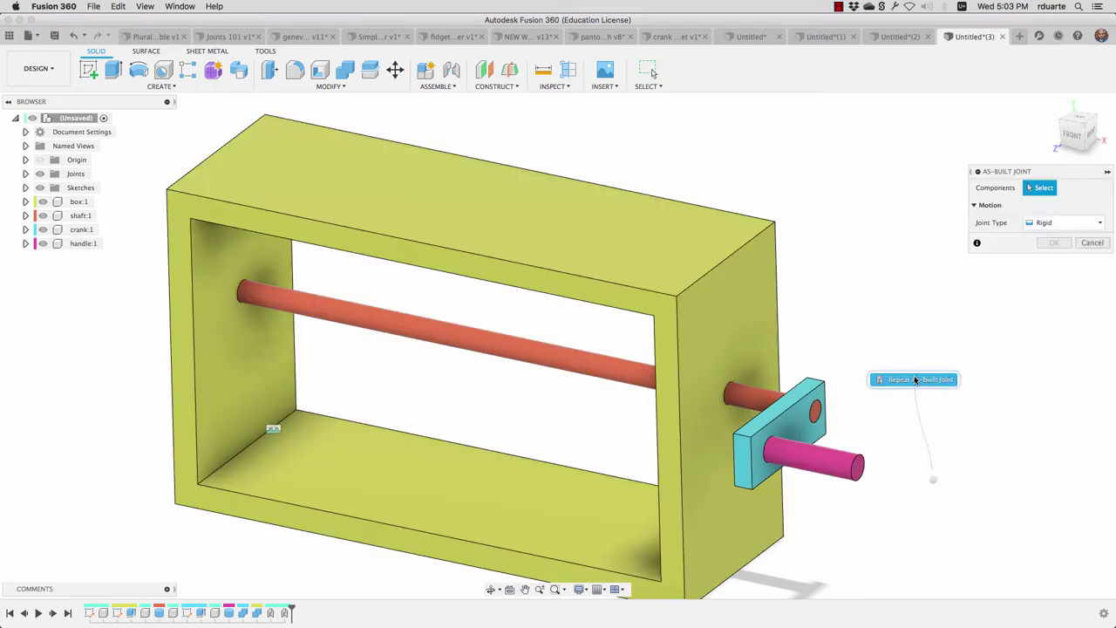
pyautogui.click(1065, 222)
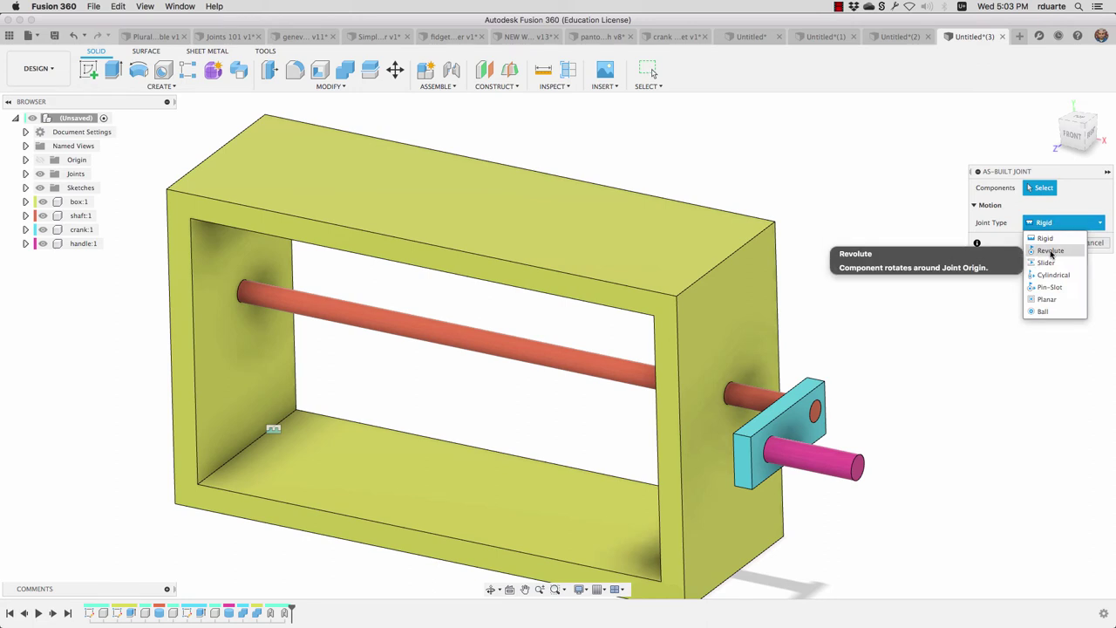
pyautogui.click(1050, 251)
pyautogui.click(760, 338)
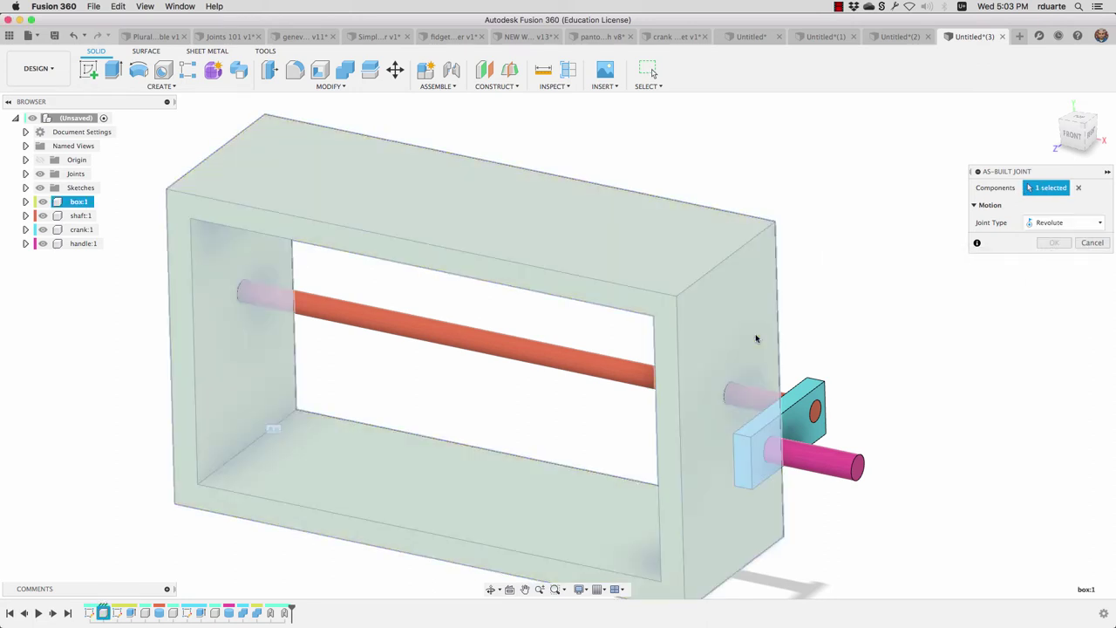
pyautogui.click(637, 368)
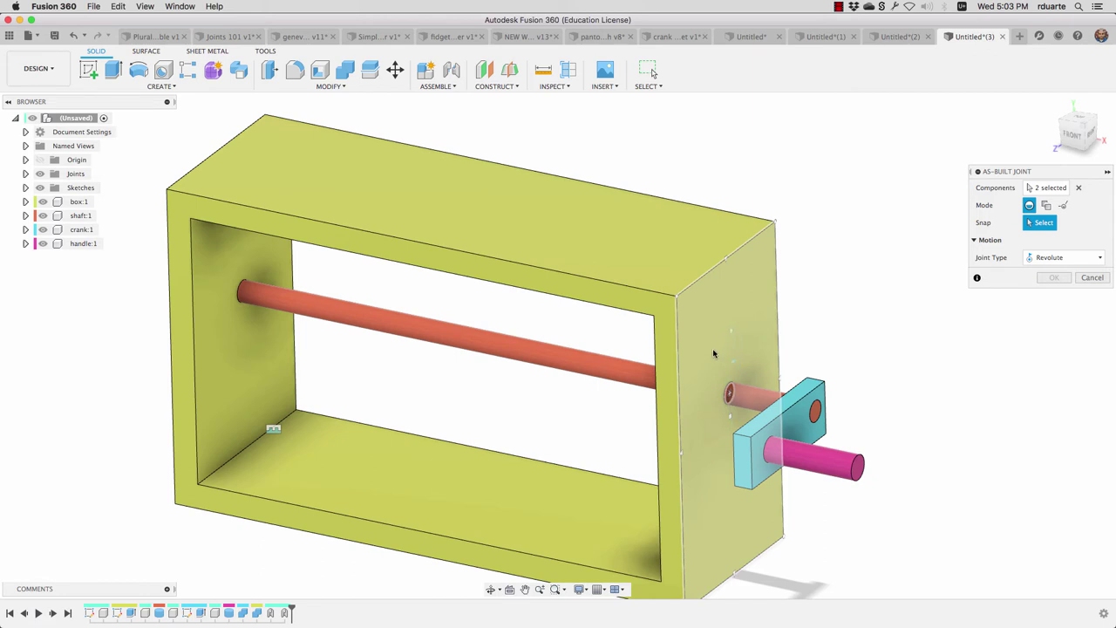
pyautogui.scroll(5, 729, 414)
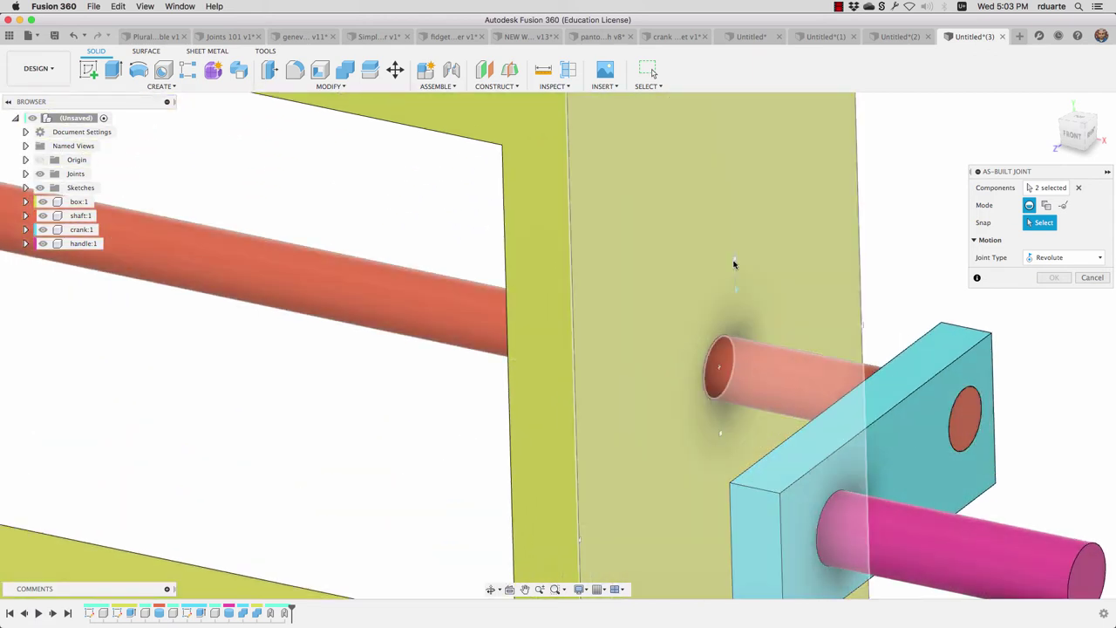
pyautogui.click(719, 365)
pyautogui.scroll(-5, 735, 342)
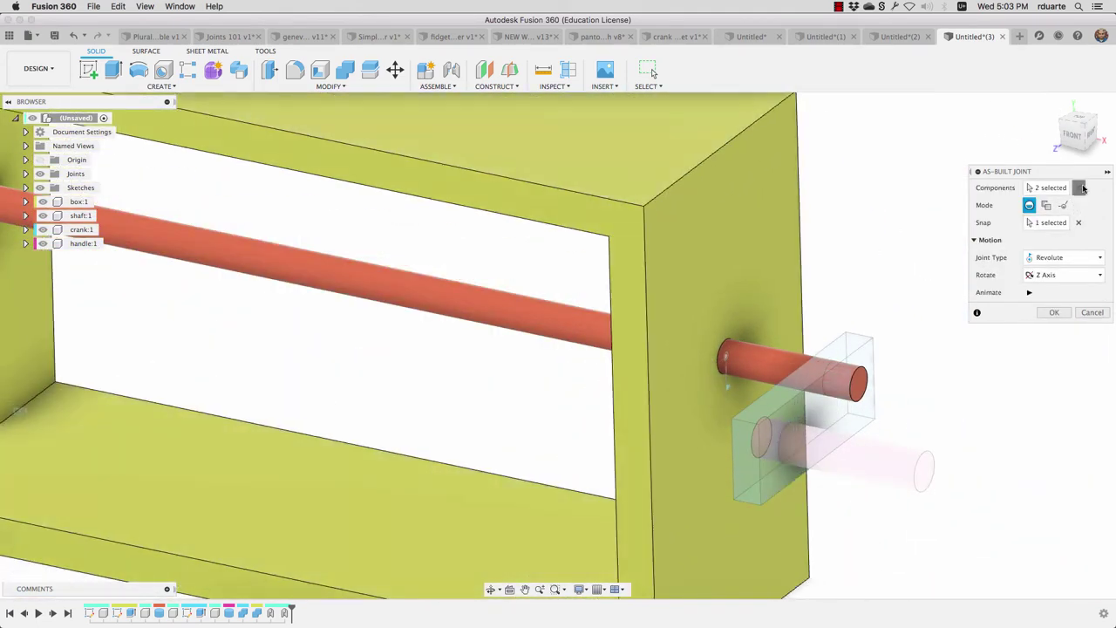
# Re-pick shaft and box, place the origin at the shaft end circle, and create revolute joint Rev3.
pyautogui.click(1081, 187)
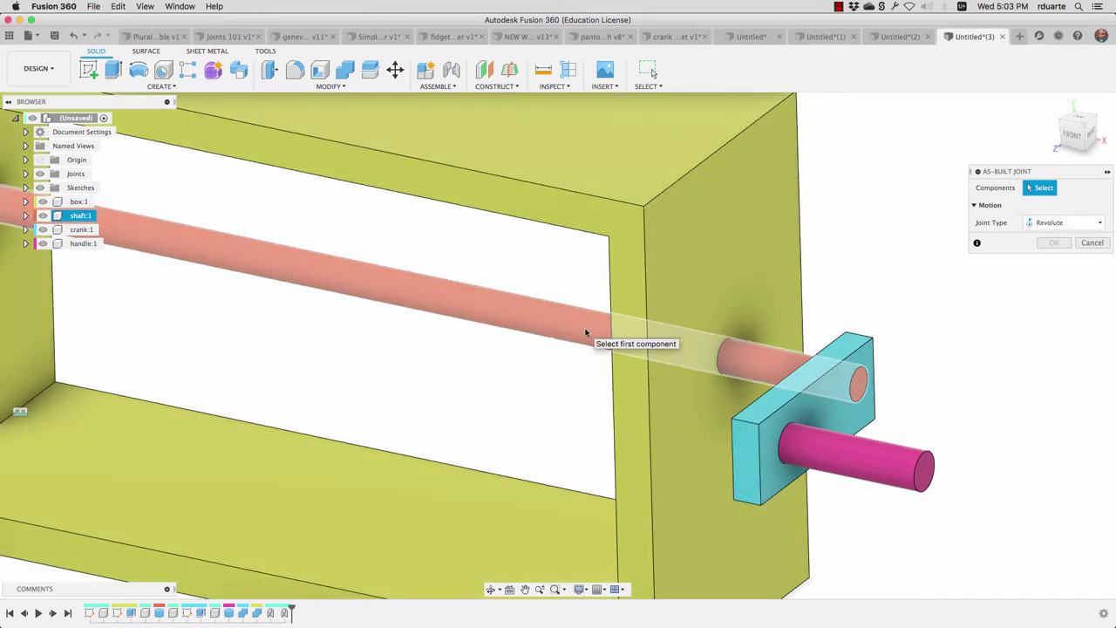
pyautogui.click(596, 331)
pyautogui.click(705, 259)
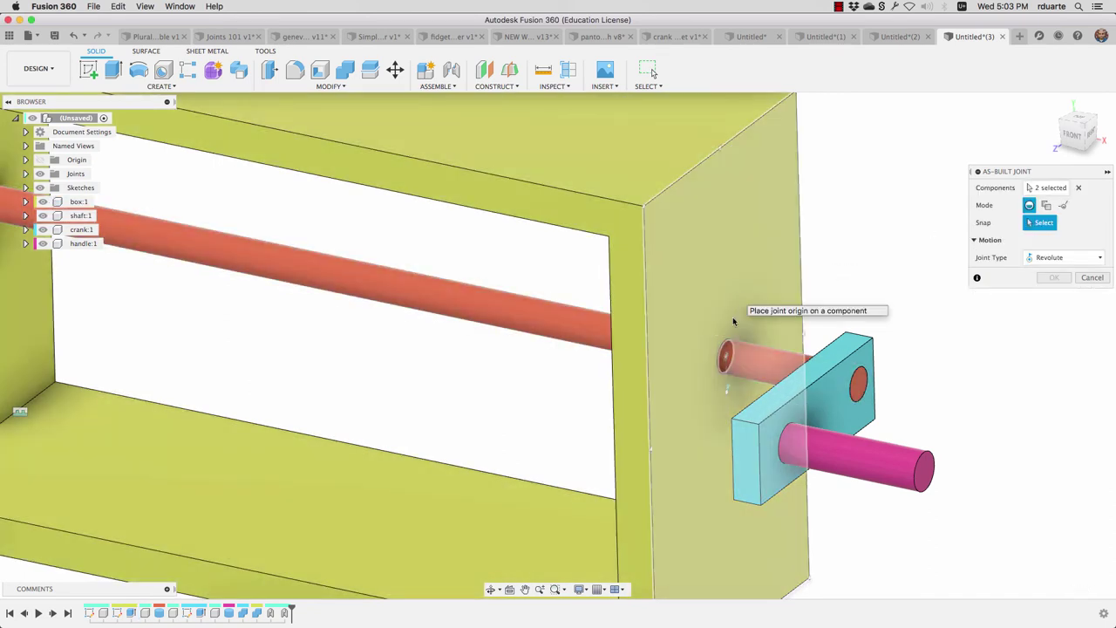
pyautogui.click(730, 357)
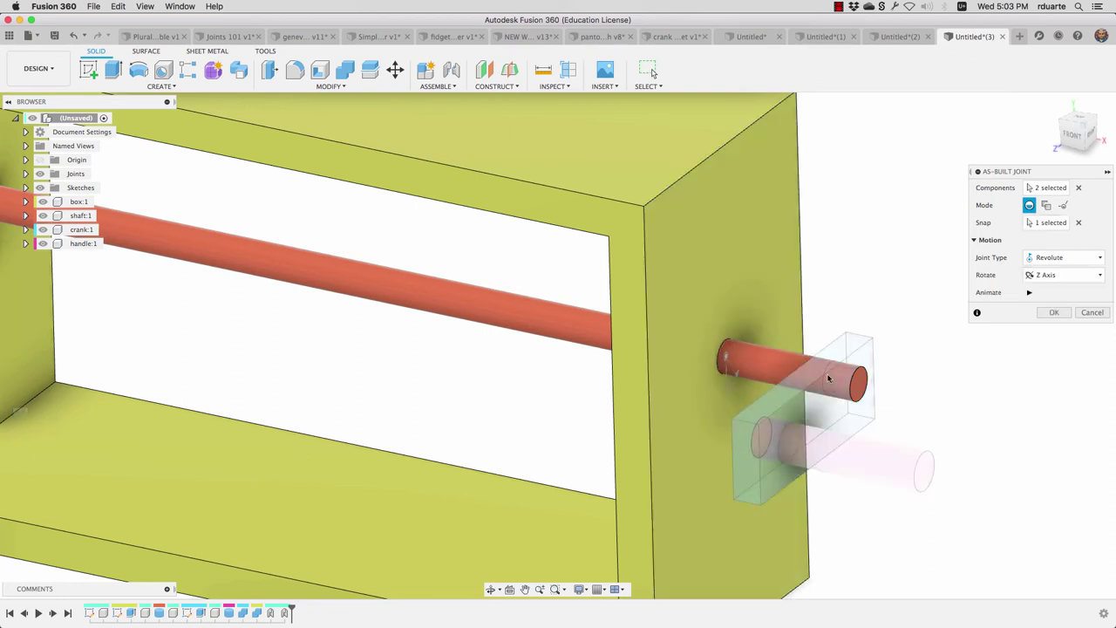
pyautogui.click(1050, 314)
# Drag the crank around the shaft to test the revolute joint, then reset it.
pyautogui.scroll(-5, 971, 319)
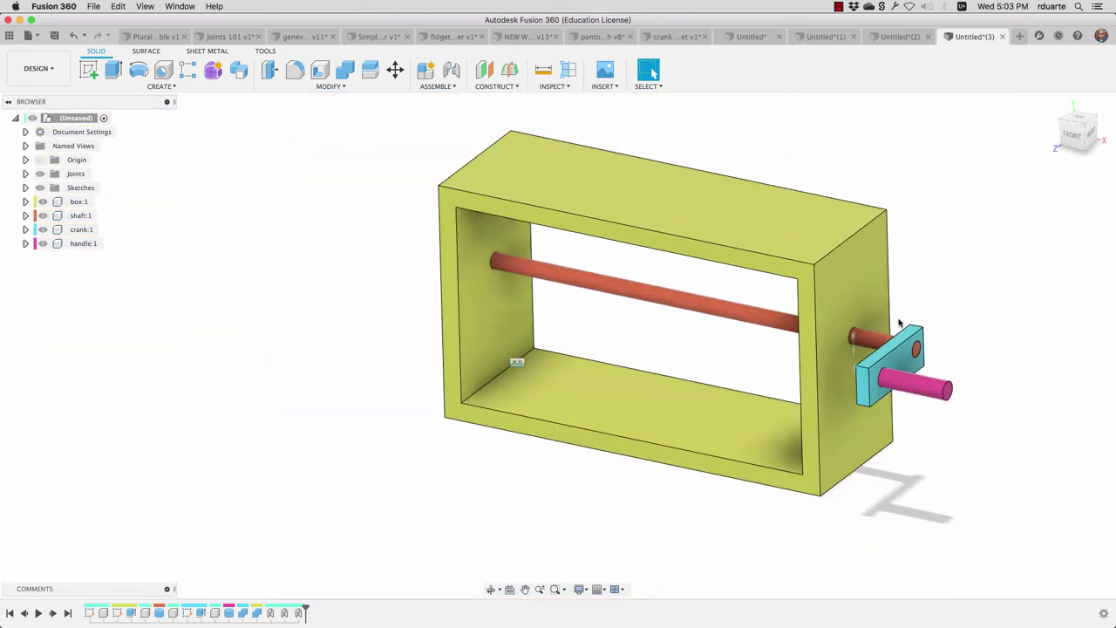
pyautogui.click(856, 361)
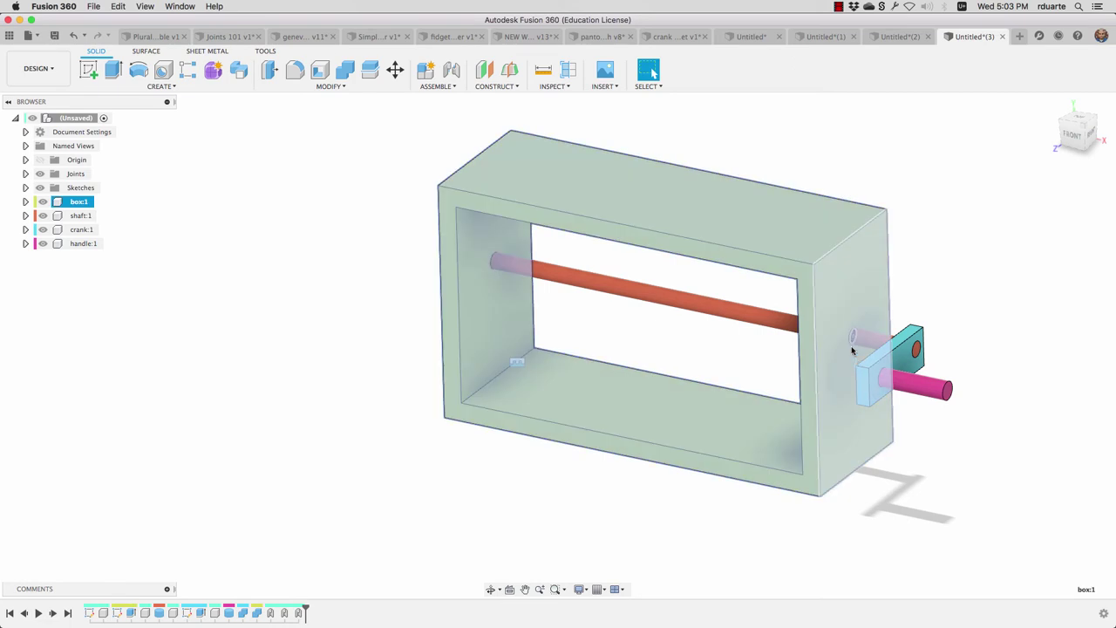
pyautogui.scroll(5, 854, 347)
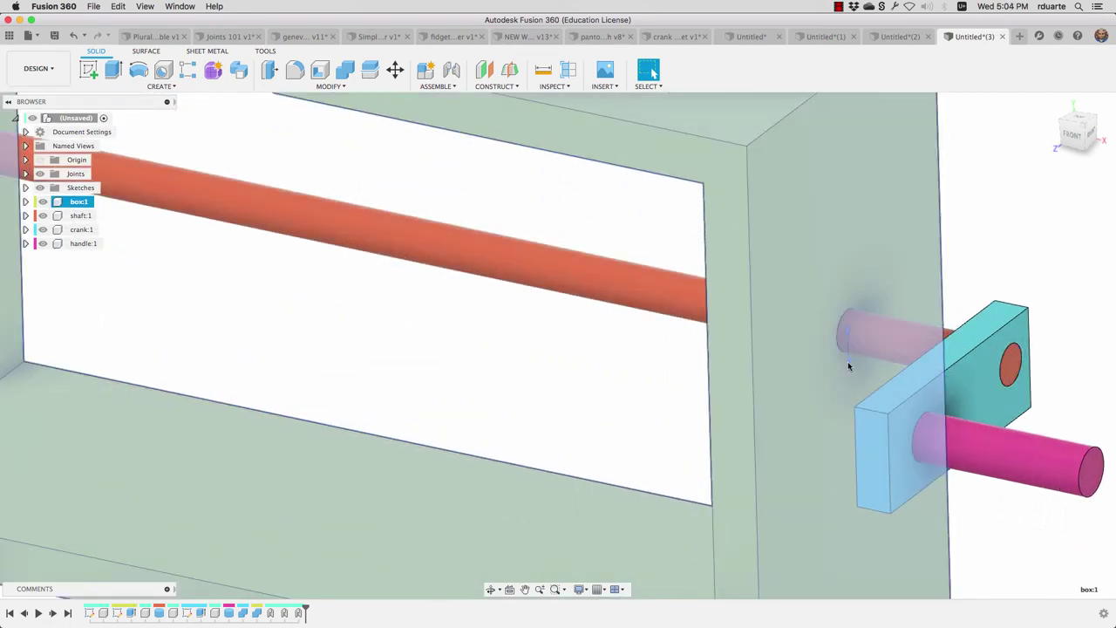
pyautogui.click(847, 361)
pyautogui.moveTo(848, 361); pyautogui.dragTo(851, 383)
pyautogui.scroll(-5, 597, 276)
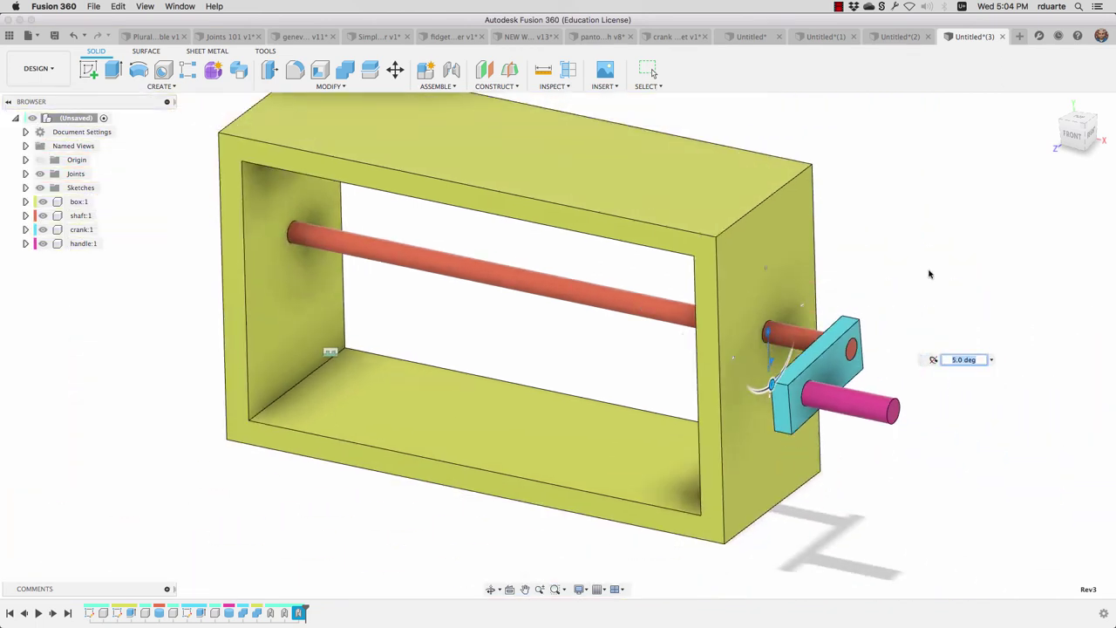
pyautogui.press('Escape')
# Insert a decal from the computer using the checkerboard image file.
pyautogui.click(565, 87)
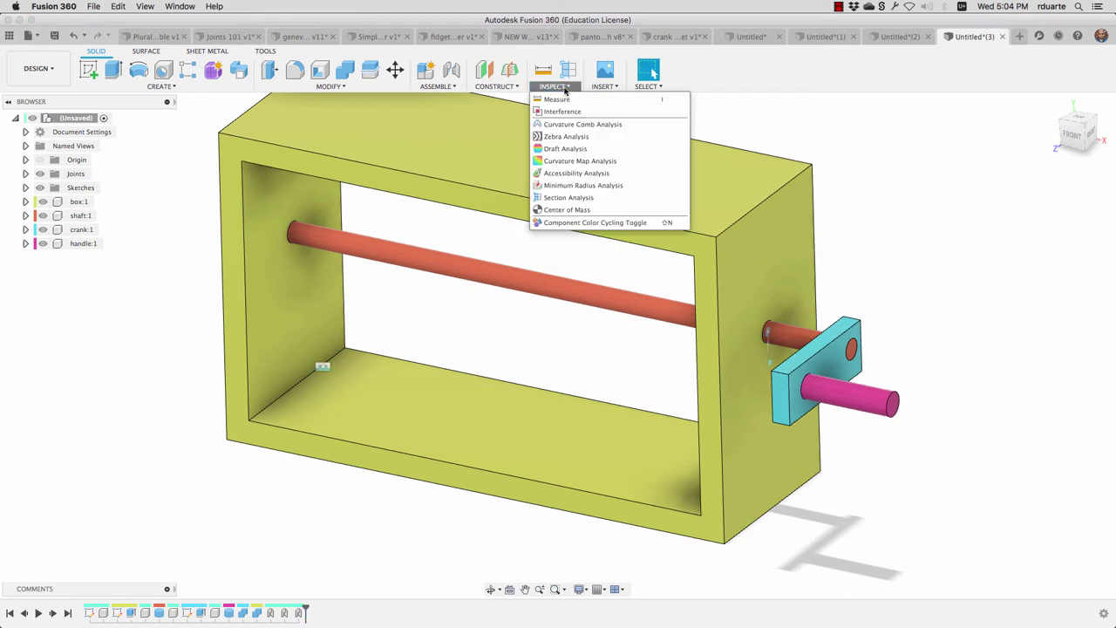
pyautogui.moveTo(604, 87)
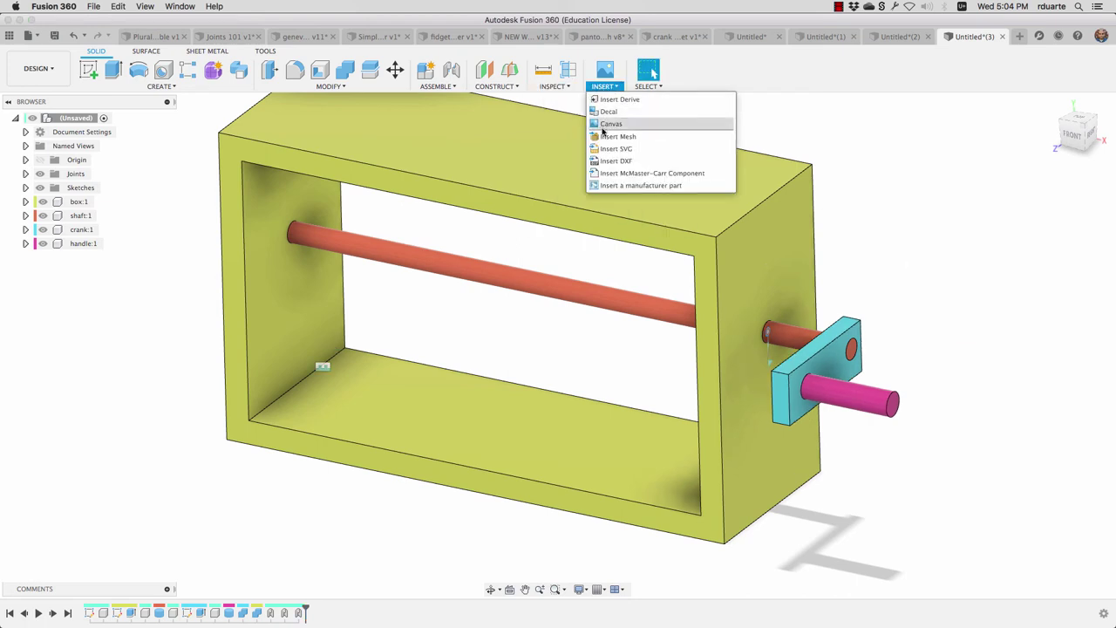
pyautogui.click(617, 127)
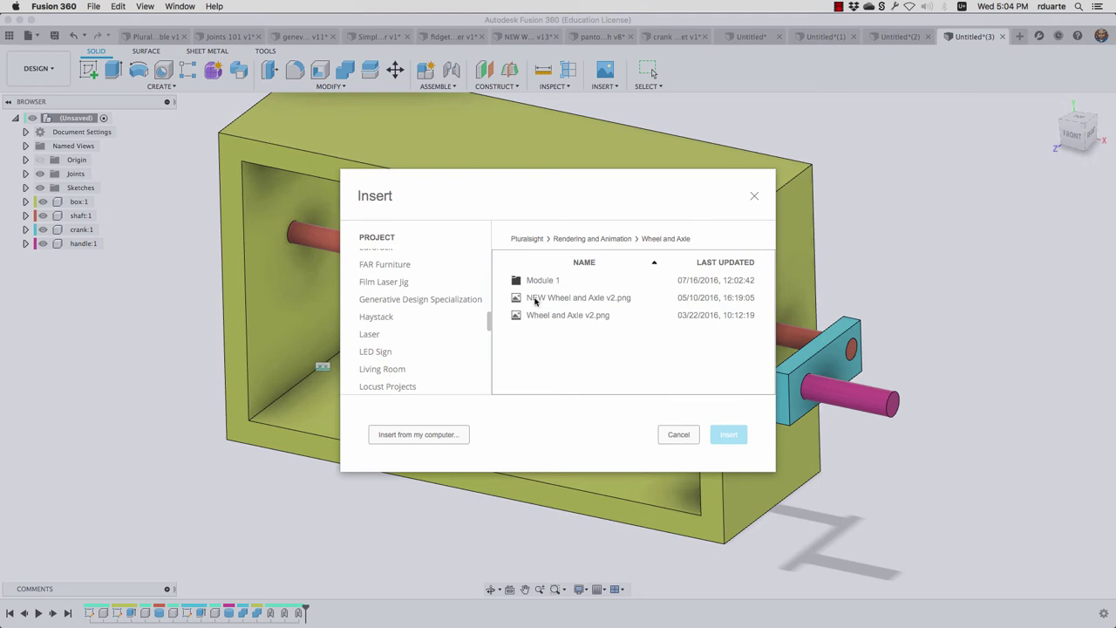
pyautogui.click(425, 434)
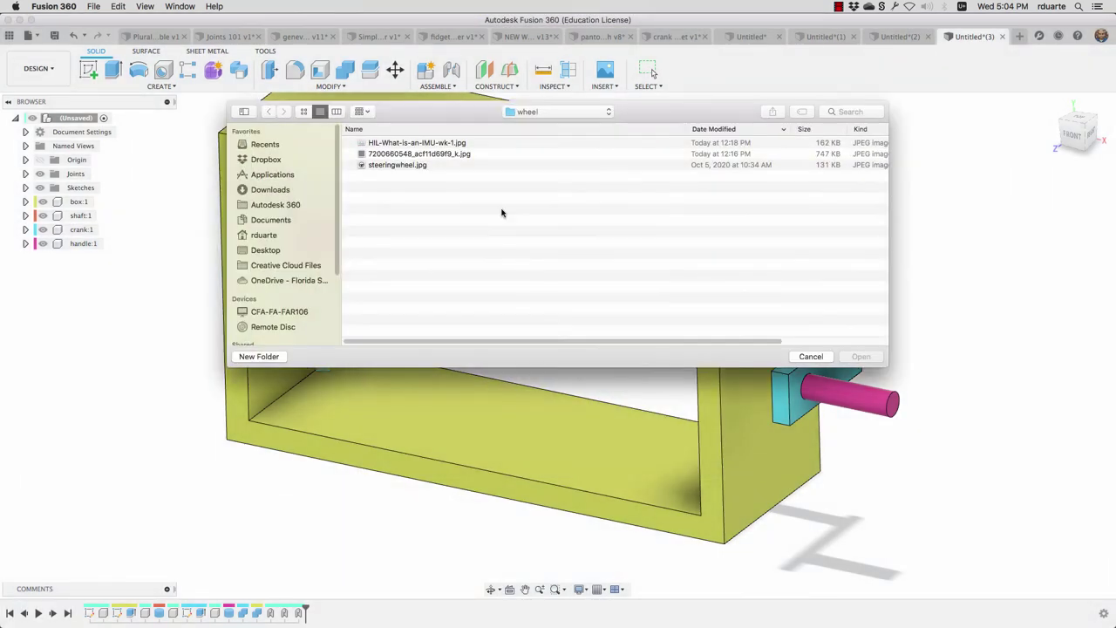
pyautogui.click(422, 153)
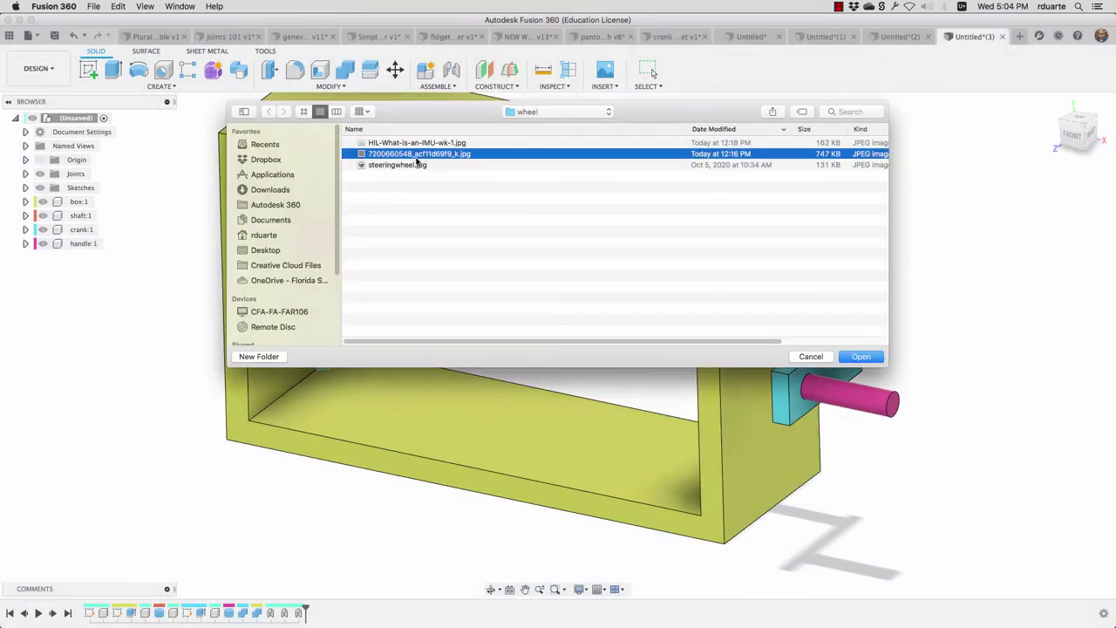
pyautogui.click(859, 356)
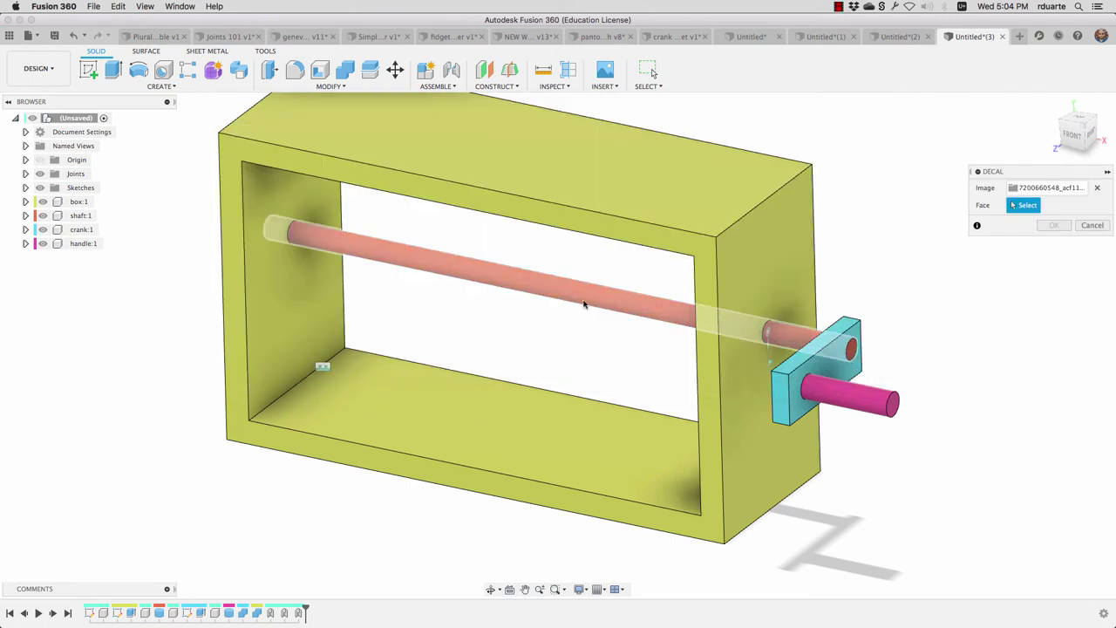
# Place the checker decal on the shaft face and scale it up to large squares.
pyautogui.click(585, 302)
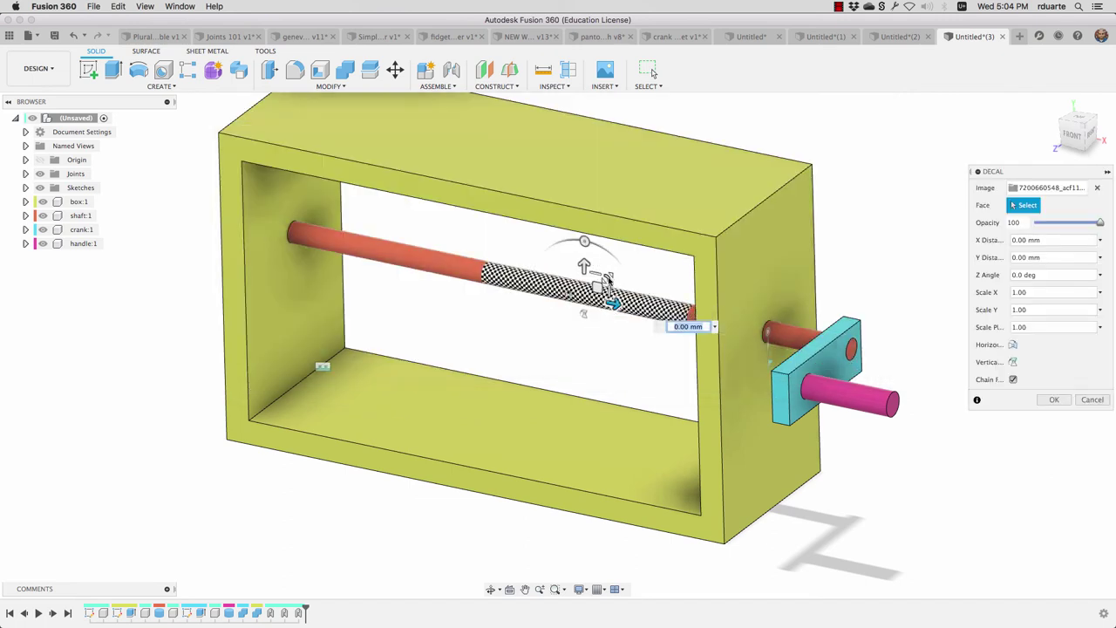
pyautogui.moveTo(608, 277); pyautogui.dragTo(615, 307)
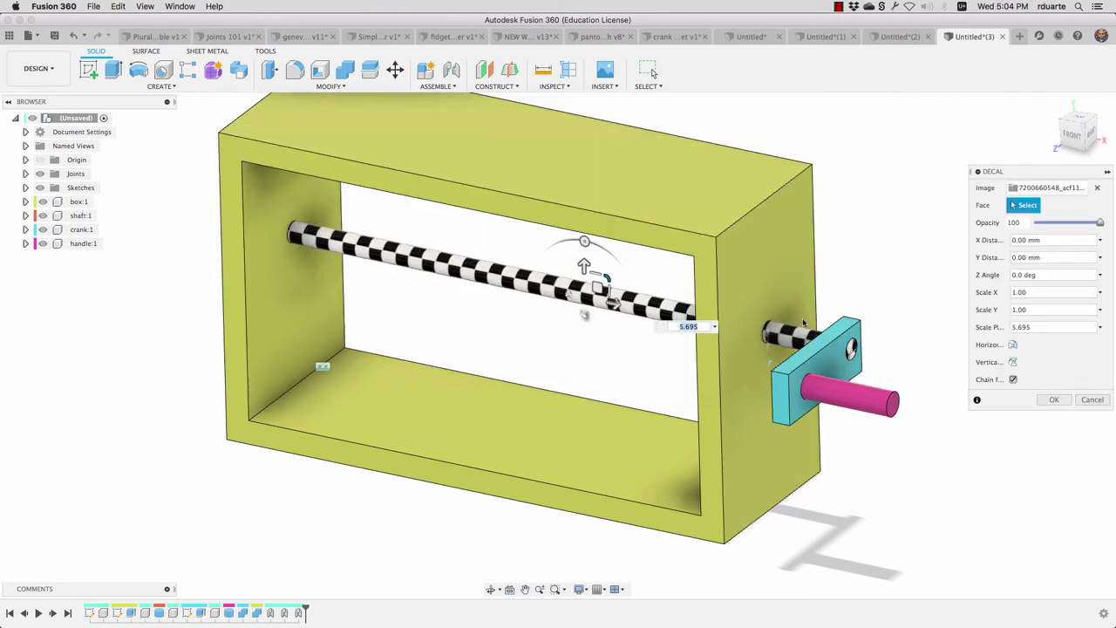
pyautogui.click(1013, 381)
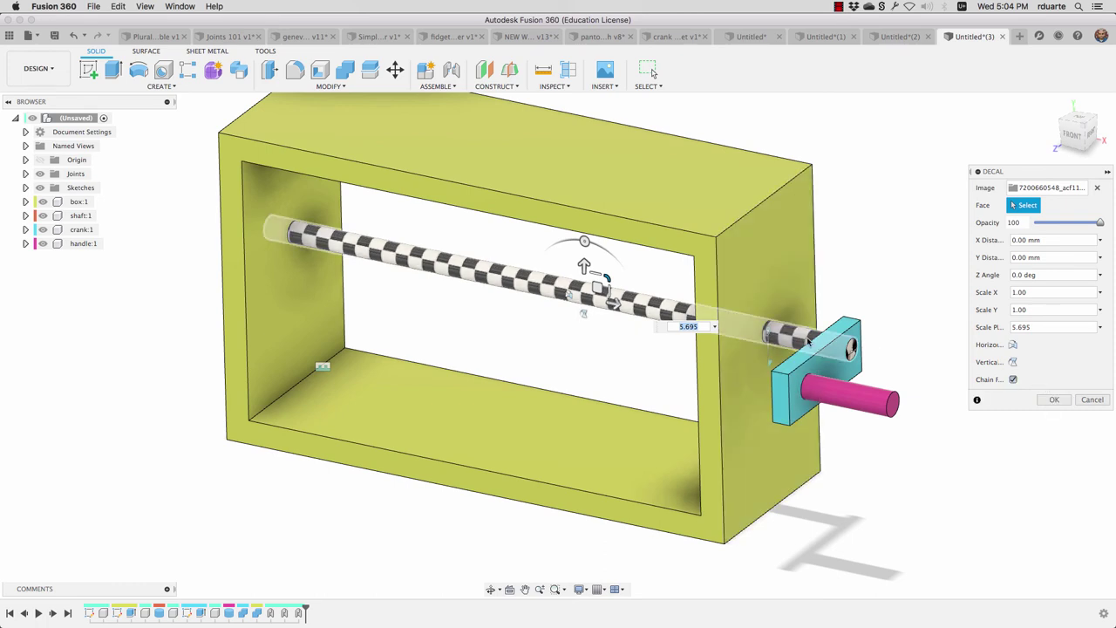
pyautogui.click(1013, 381)
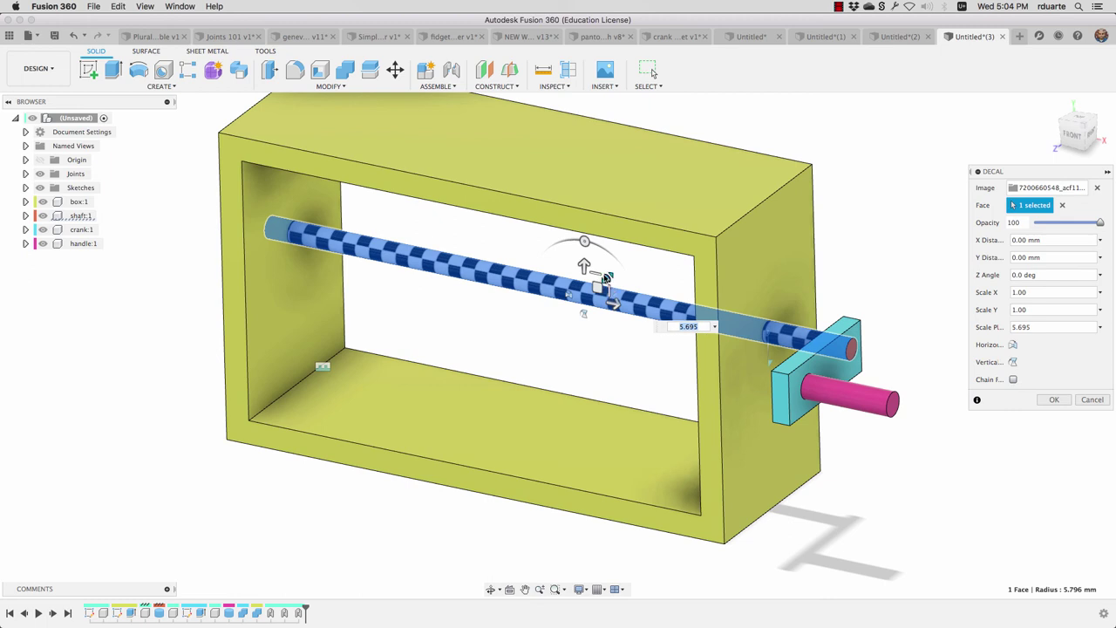
pyautogui.moveTo(605, 277); pyautogui.dragTo(724, 324)
pyautogui.click(1053, 401)
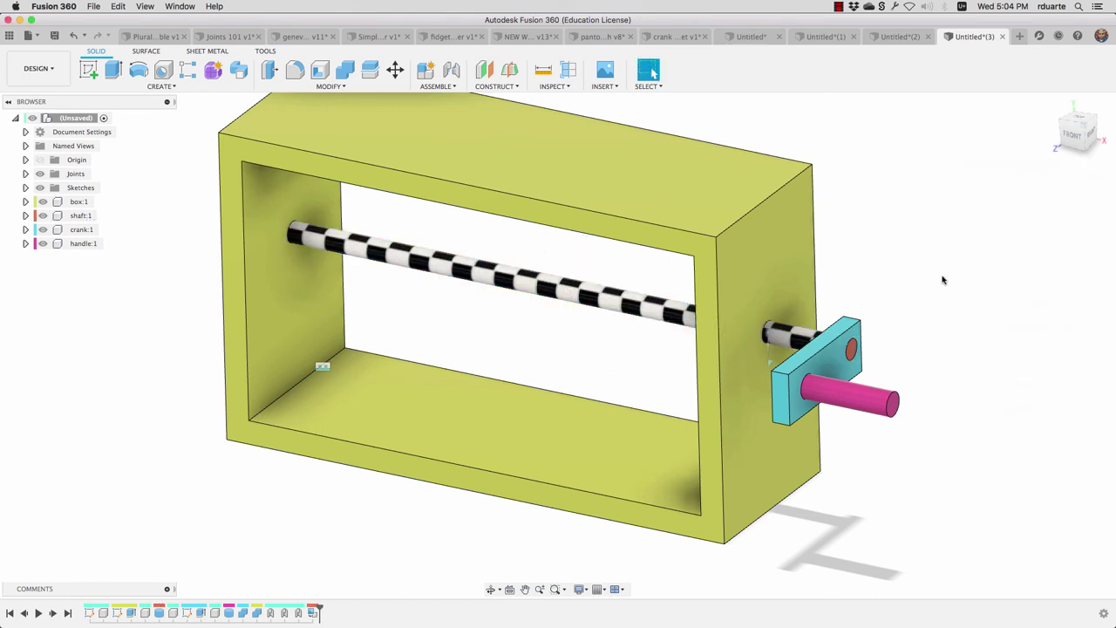
pyautogui.click(774, 377)
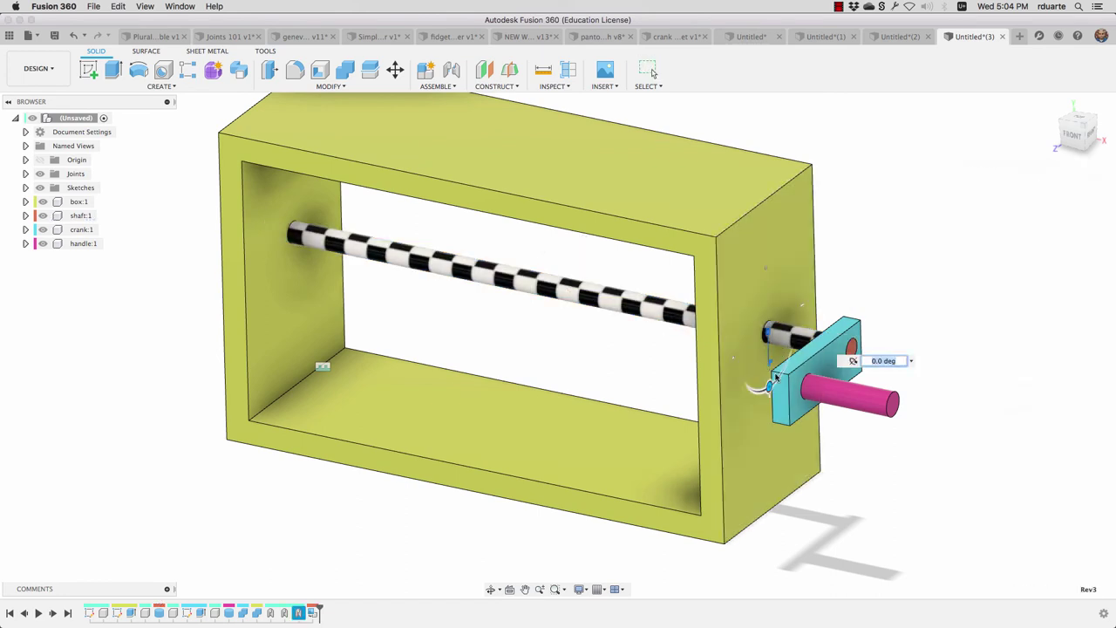
pyautogui.moveTo(774, 376); pyautogui.dragTo(806, 302)
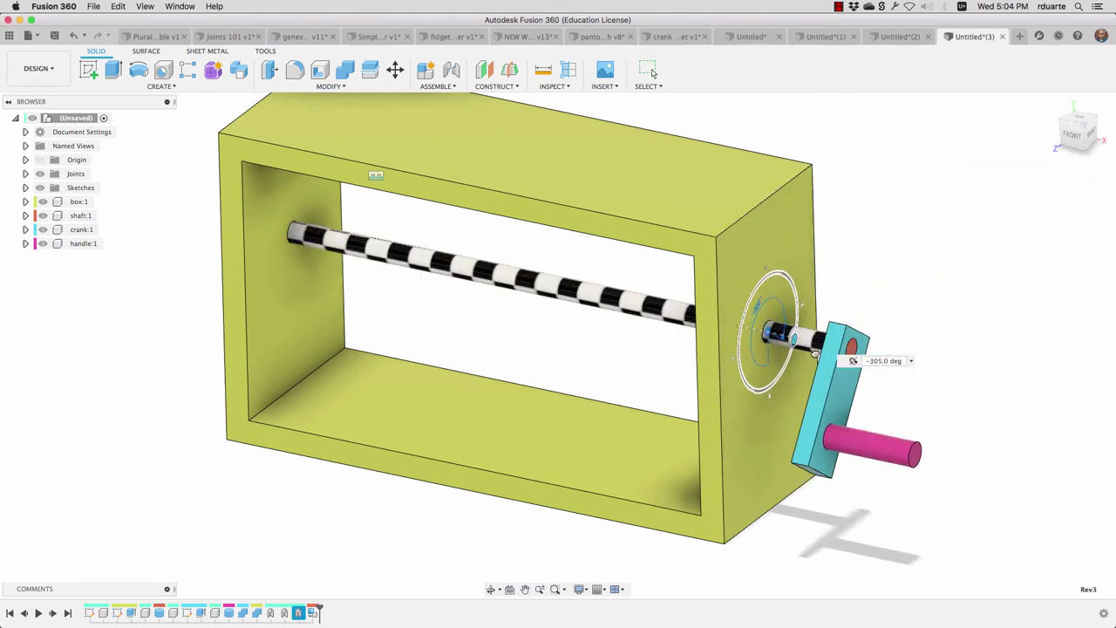
pyautogui.moveTo(815, 353); pyautogui.dragTo(850, 286)
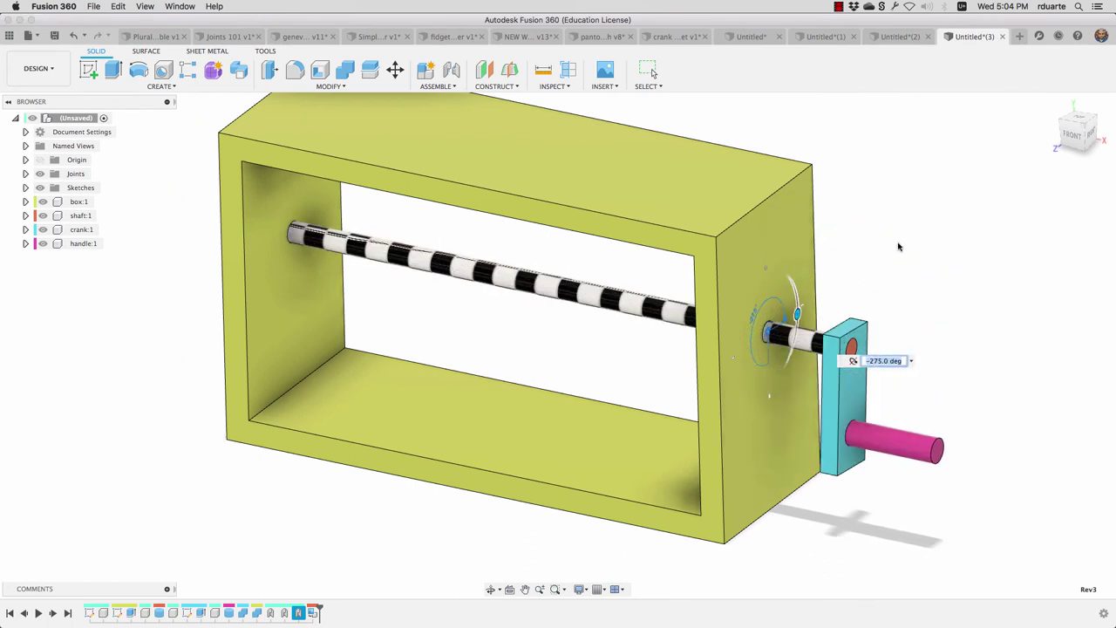
pyautogui.click(907, 245)
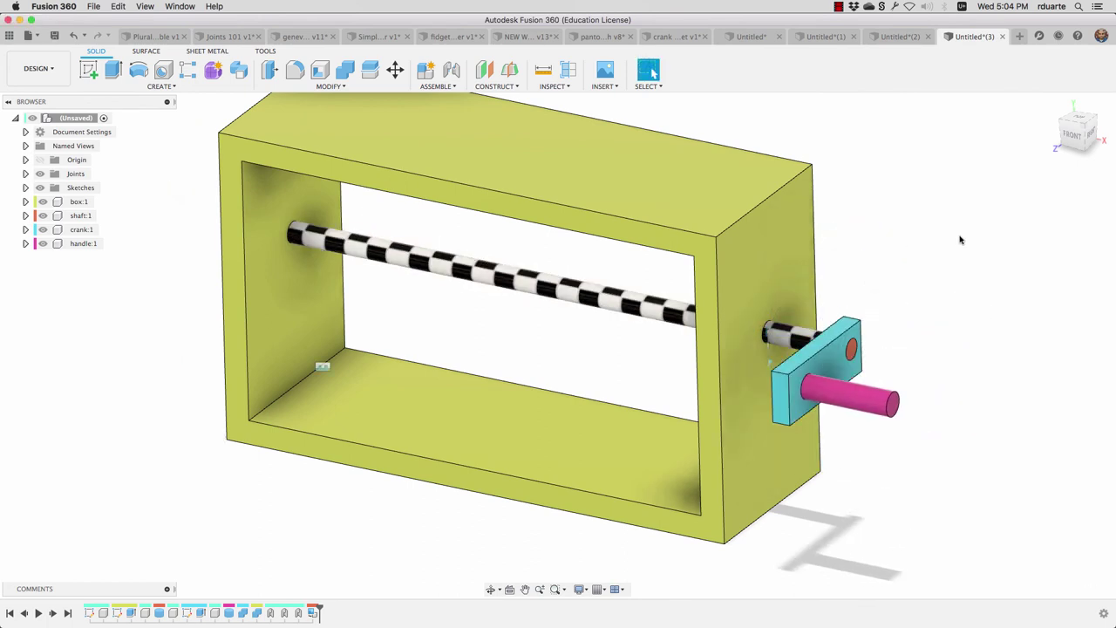
pyautogui.scroll(-2, 907, 514)
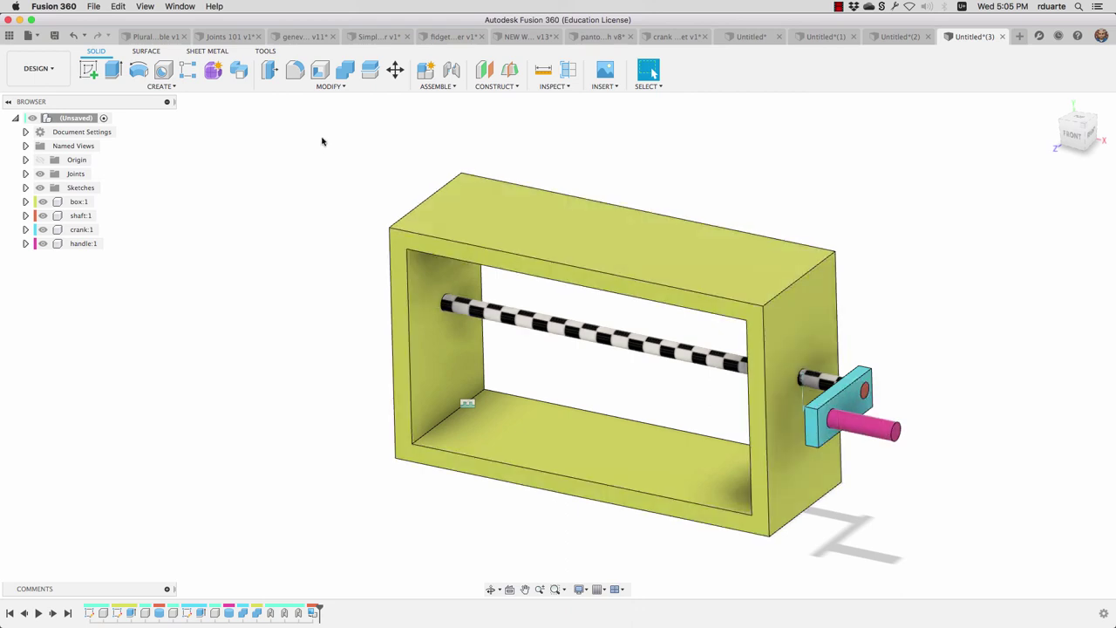
pyautogui.moveTo(321, 140); pyautogui.dragTo(1008, 598)
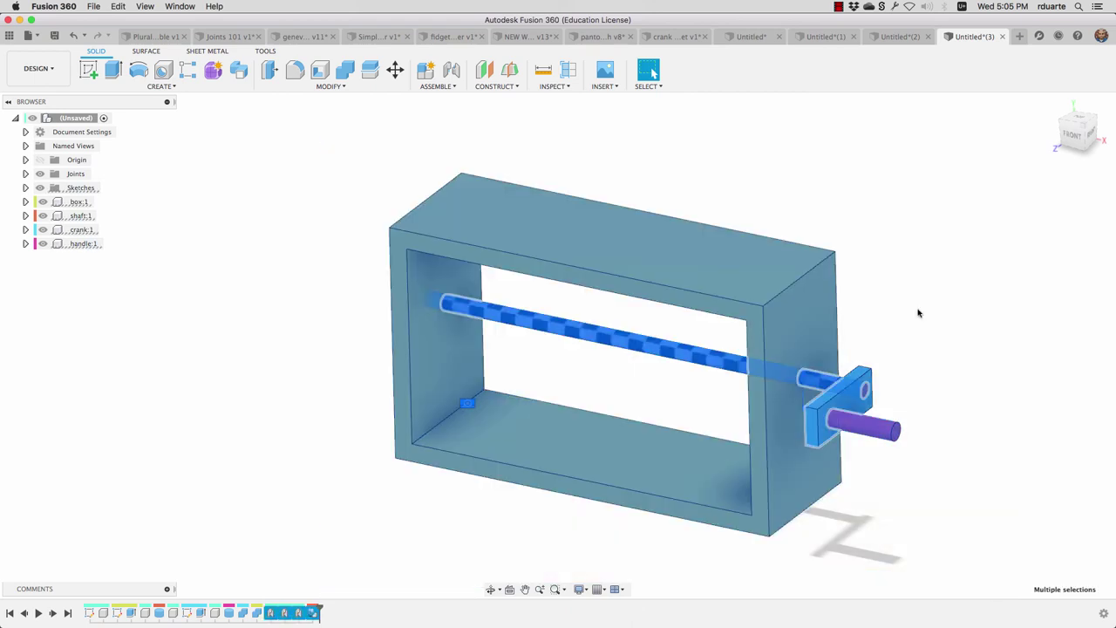
pyautogui.click(564, 87)
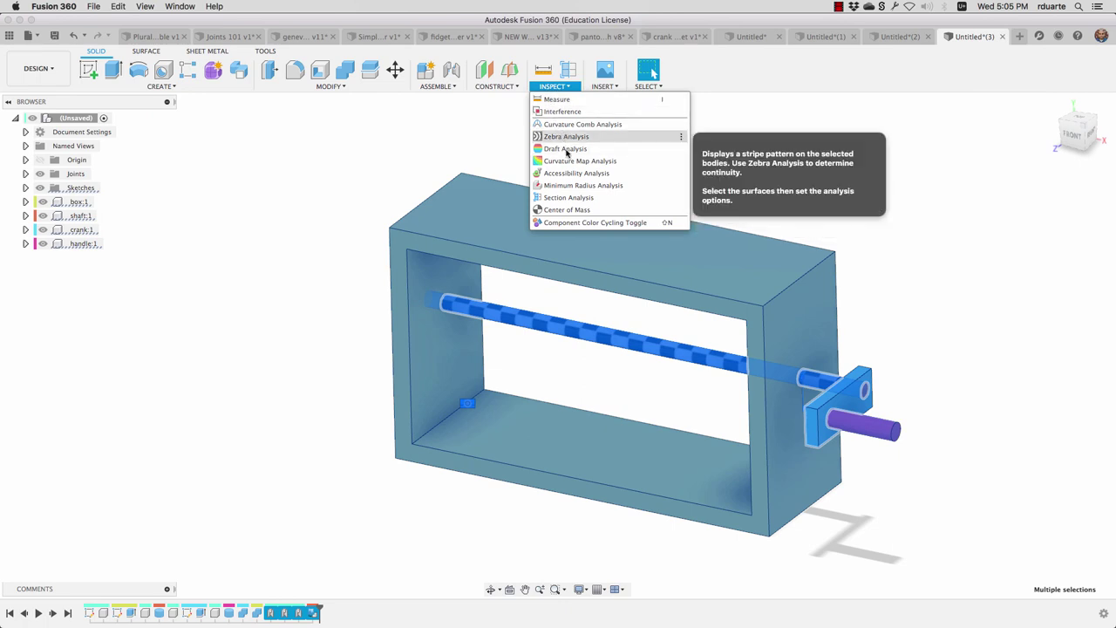
pyautogui.click(564, 113)
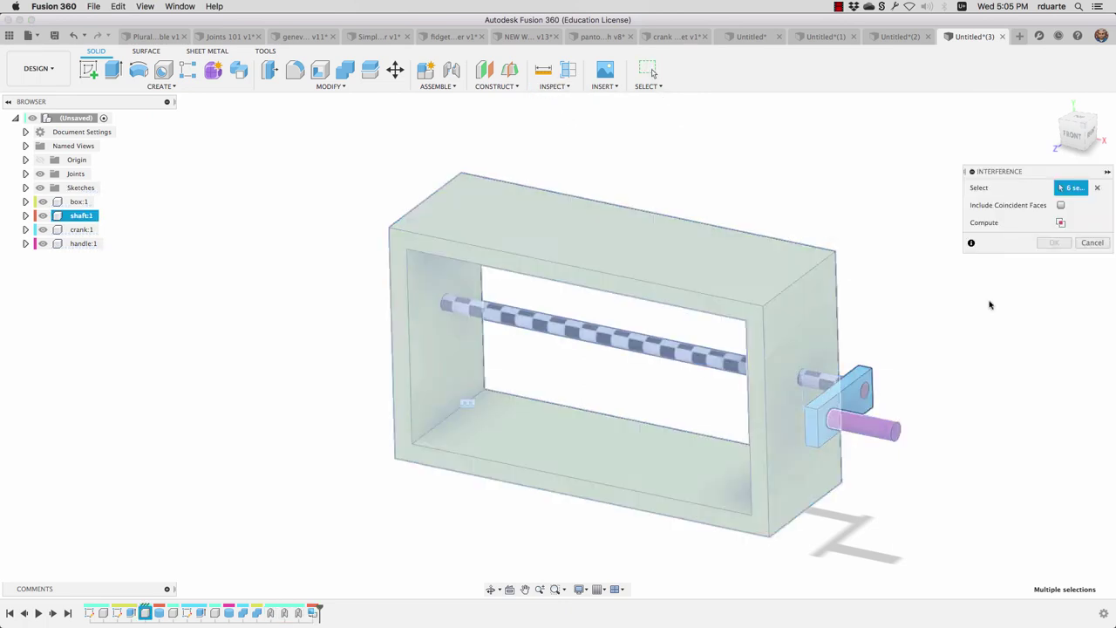
pyautogui.click(1060, 224)
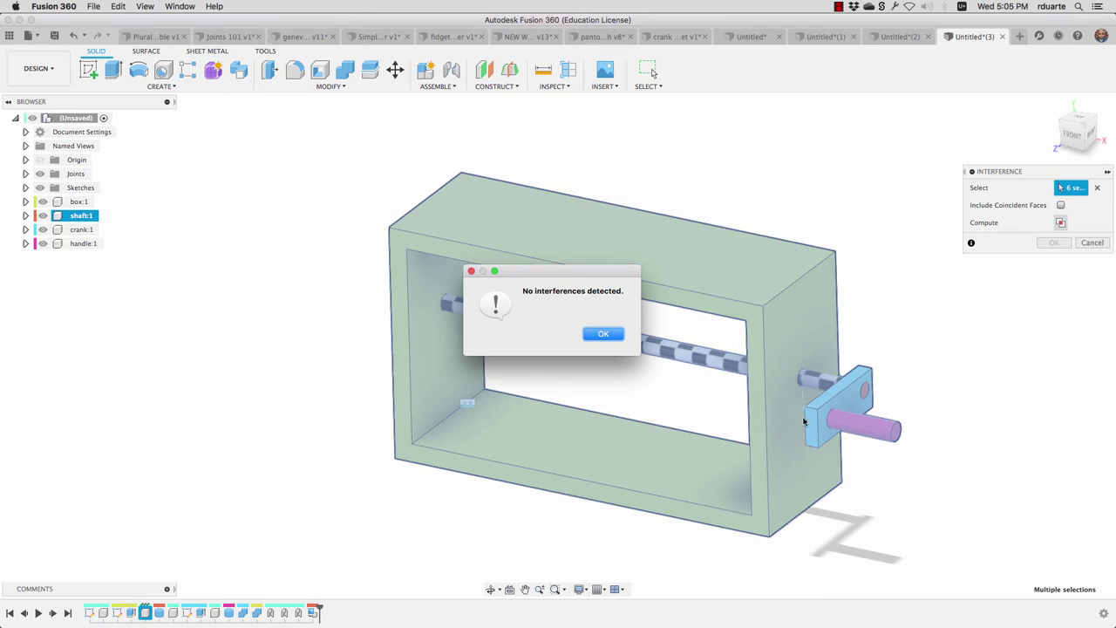
pyautogui.click(600, 334)
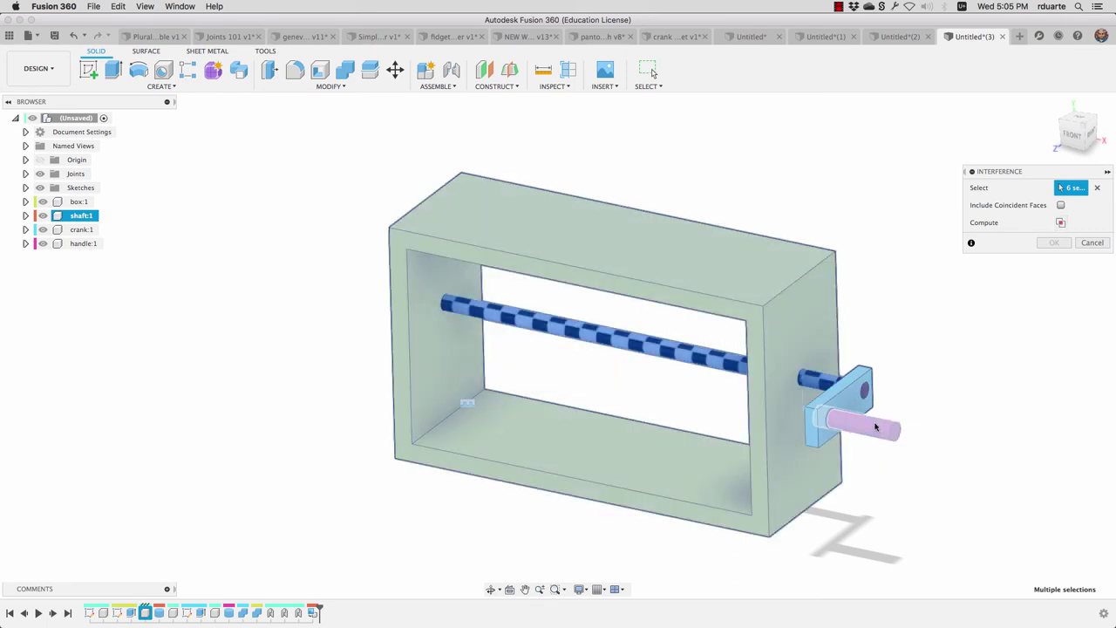
pyautogui.click(1091, 242)
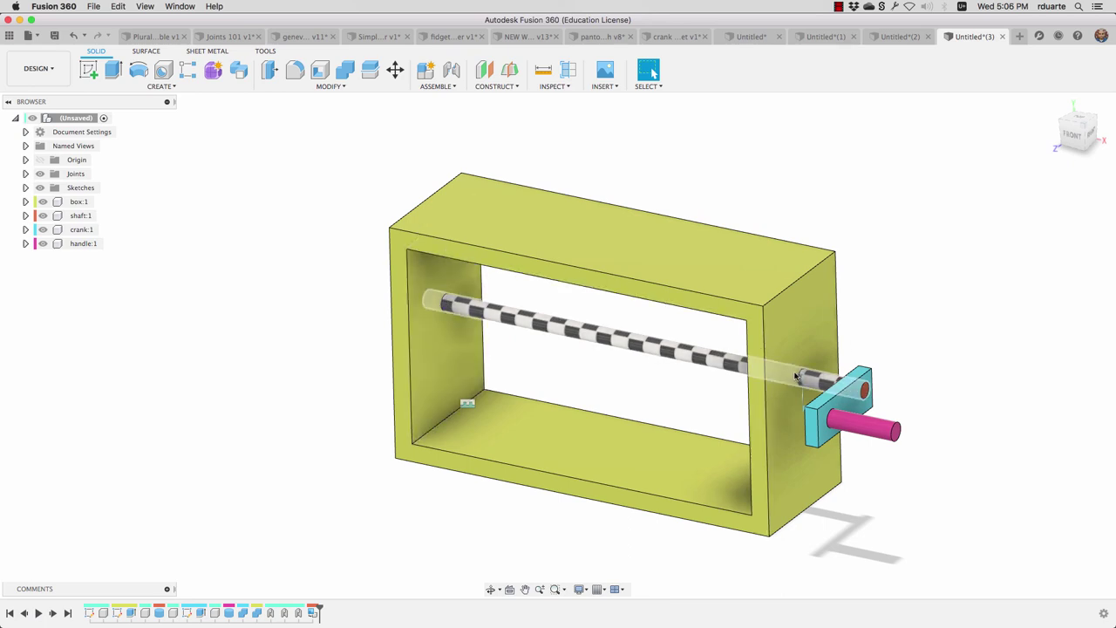
pyautogui.scroll(5, 792, 374)
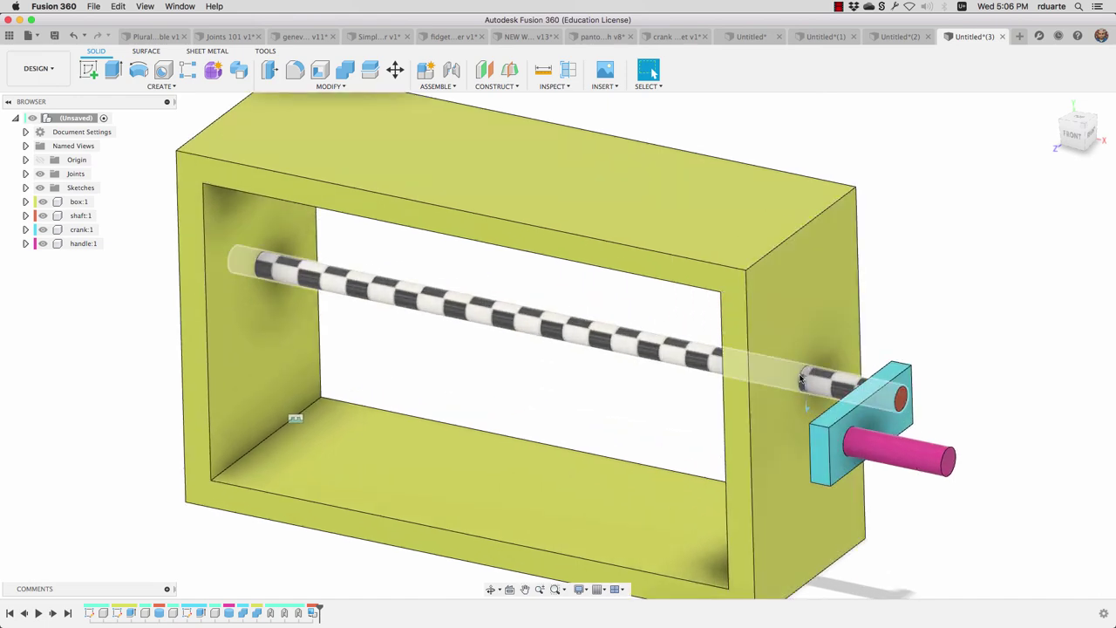
pyautogui.scroll(-5, 801, 377)
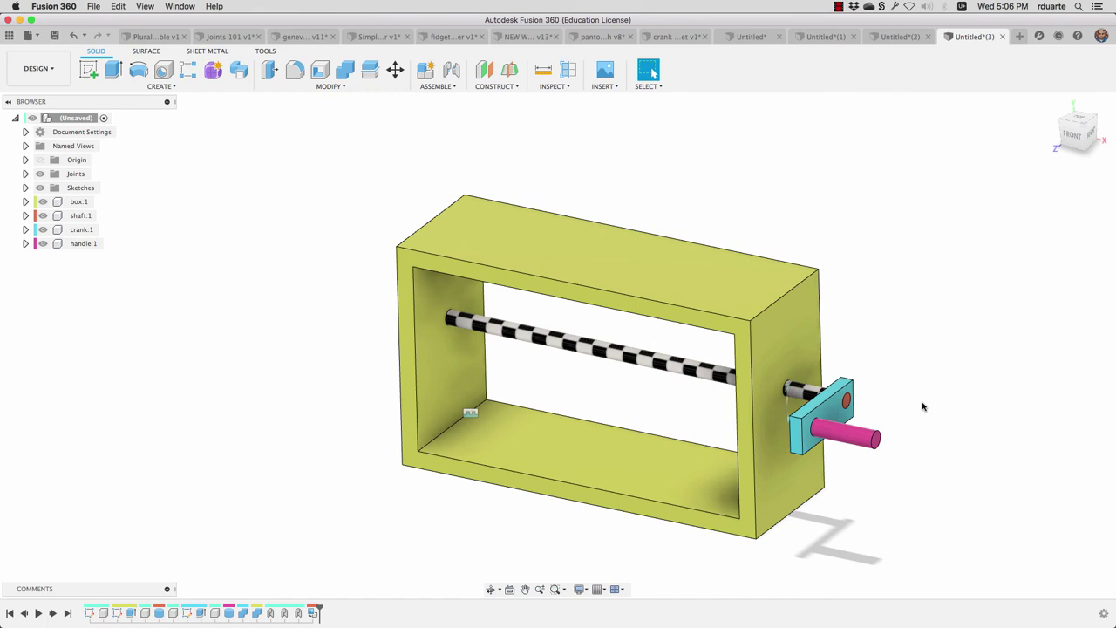